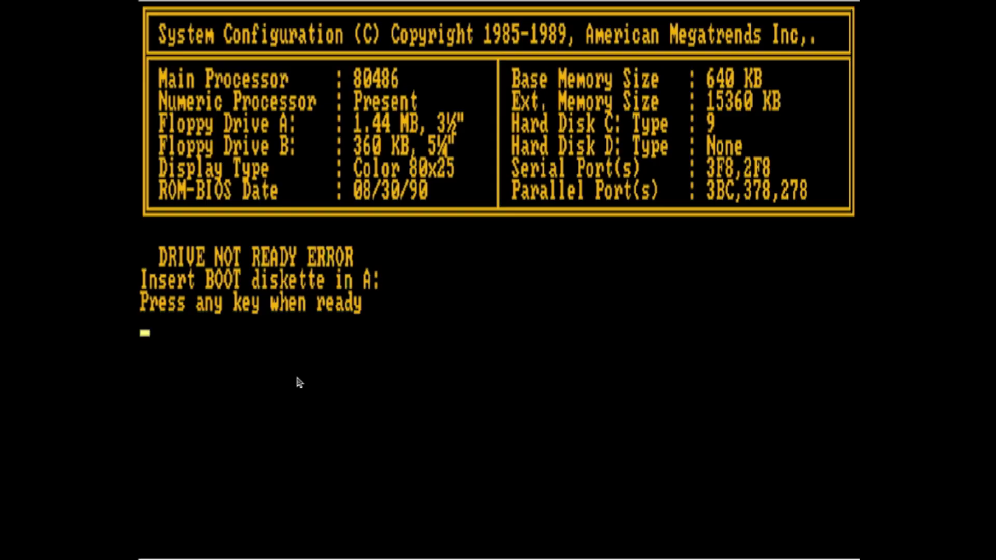
Boot MS-DOS 6.22 Setup from the diskette, configure the unallocated disk space as recommended, and restart with Setup Disk 1
{"action": "key", "text": "Return"}
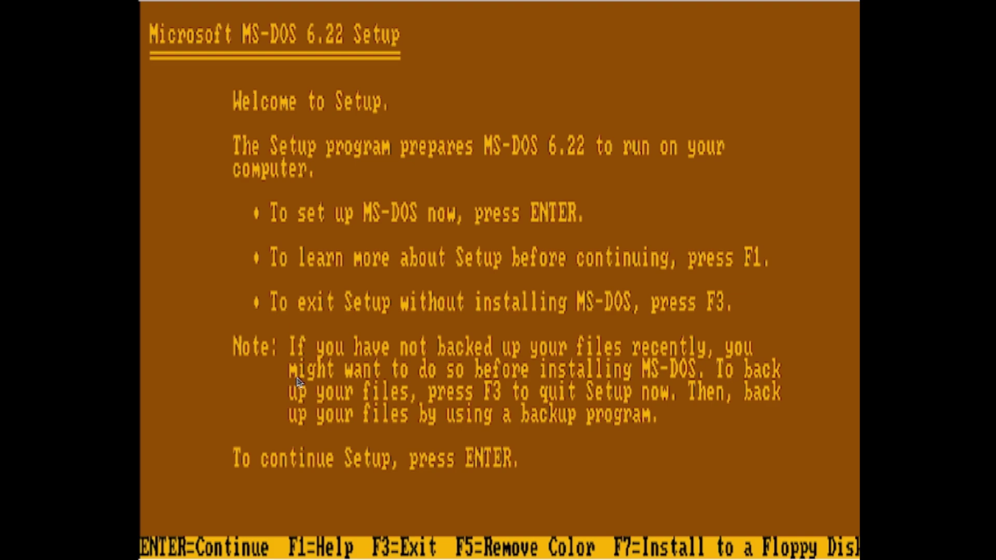
{"action": "key", "text": "Return"}
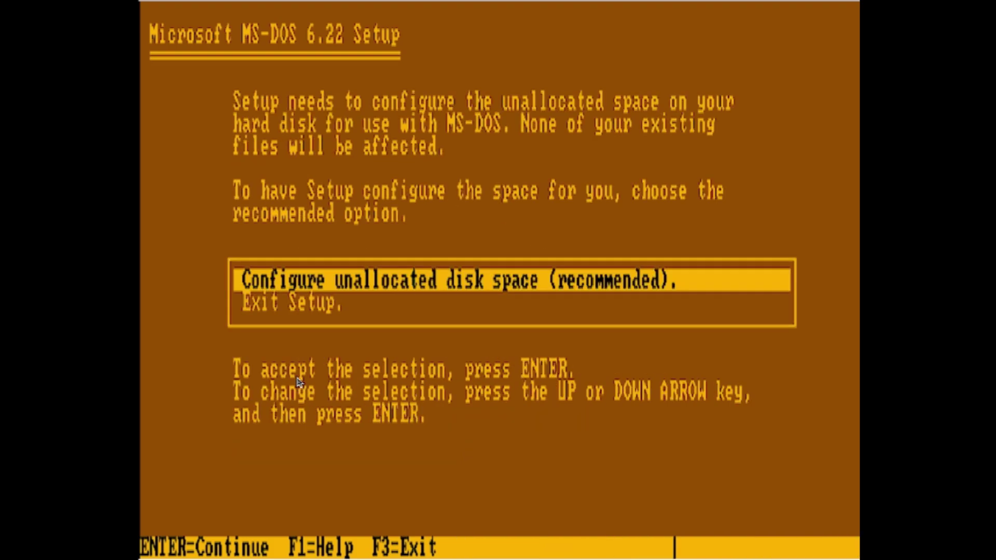
{"action": "key", "text": "Return"}
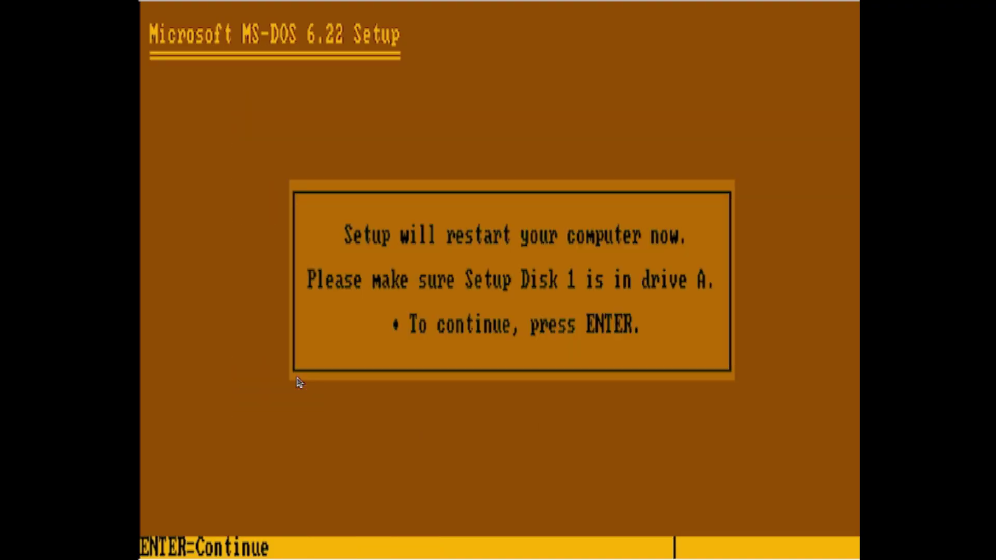
{"action": "key", "text": "Return"}
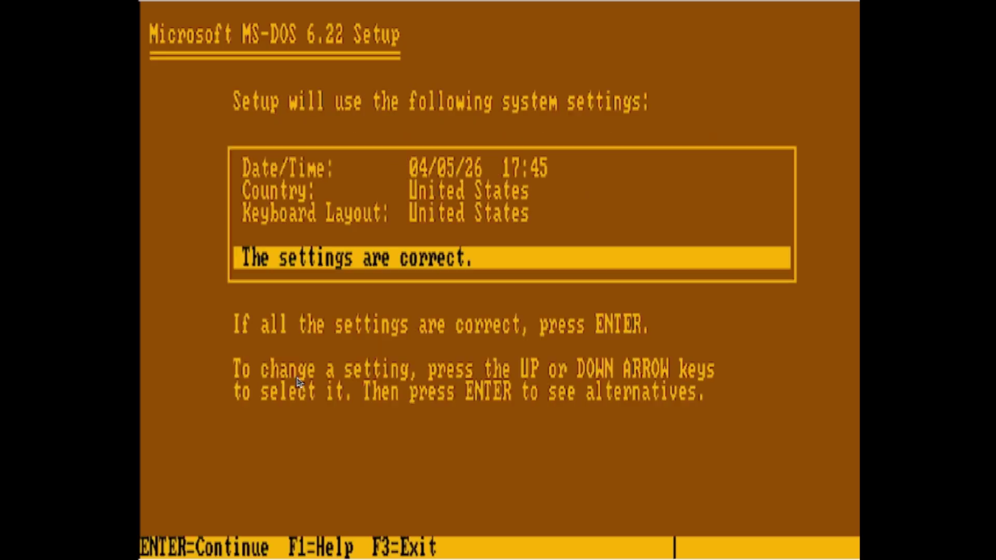
Install MS-DOS 6.22 with the default system settings, continuing through the setup disks, and restart into the installed system
{"action": "key", "text": "Return"}
{"action": "key", "text": "Return"}
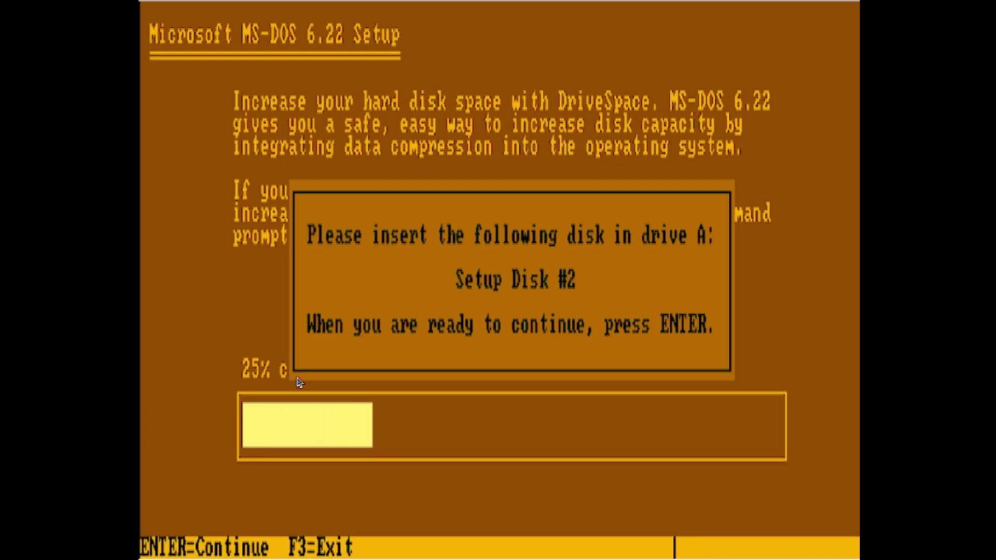
{"action": "key", "text": "Return"}
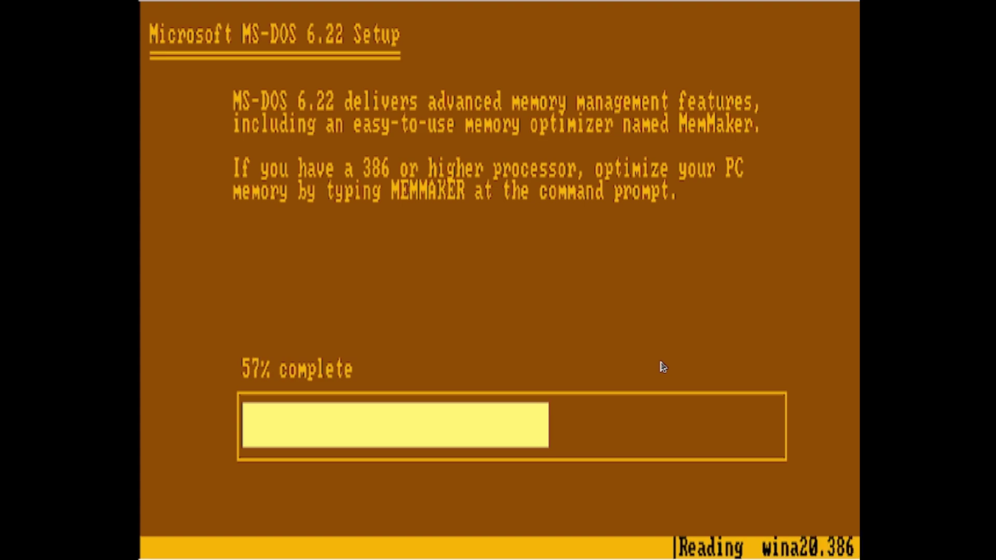
{"action": "key", "text": "Return"}
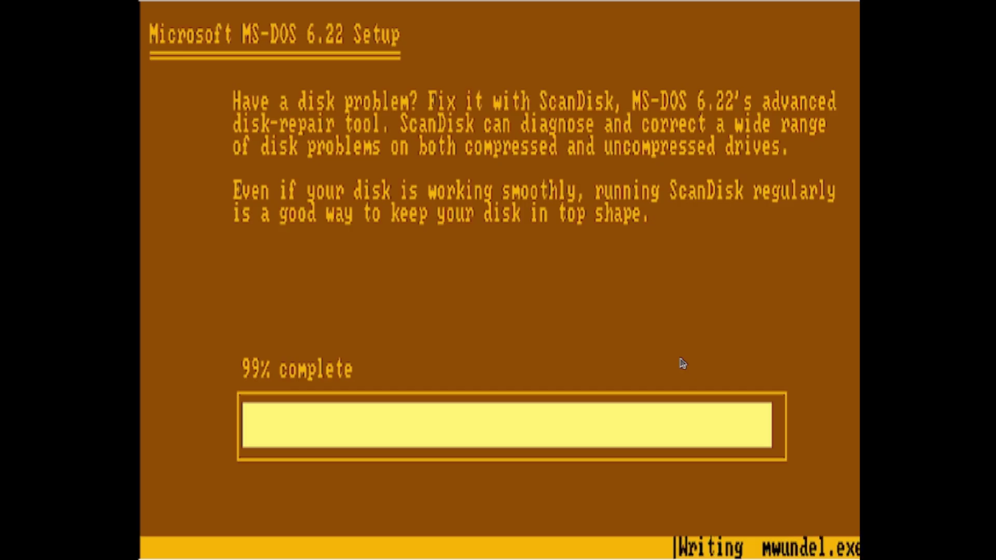
{"action": "key", "text": "Return"}
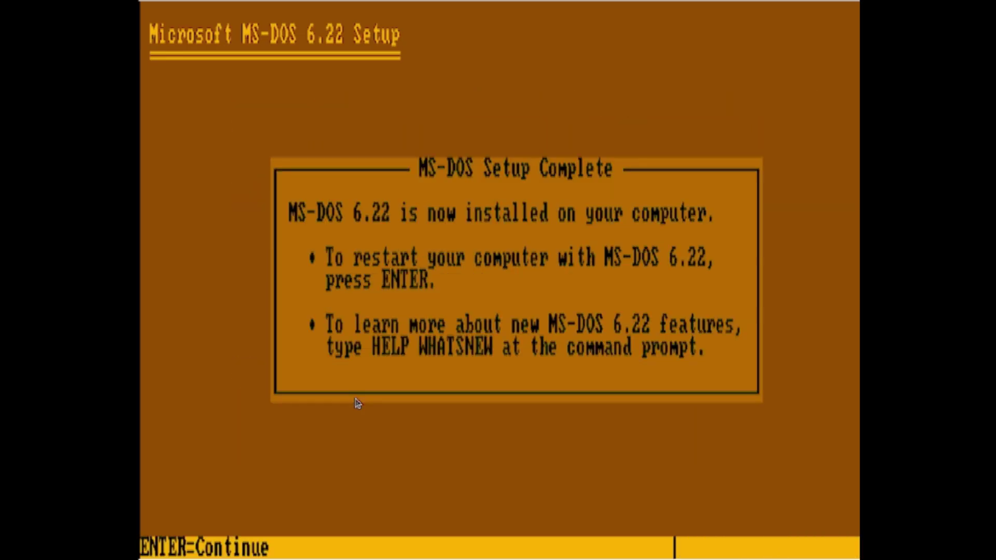
{"action": "key", "text": "Return"}
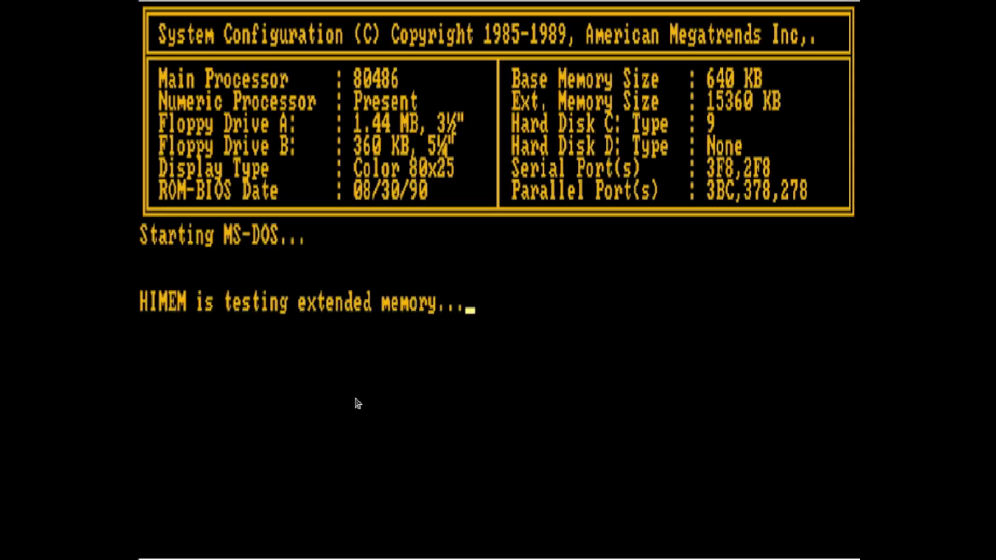
Switch to drive A: and start Norton Commander with nc
{"action": "type", "text": "nc"}
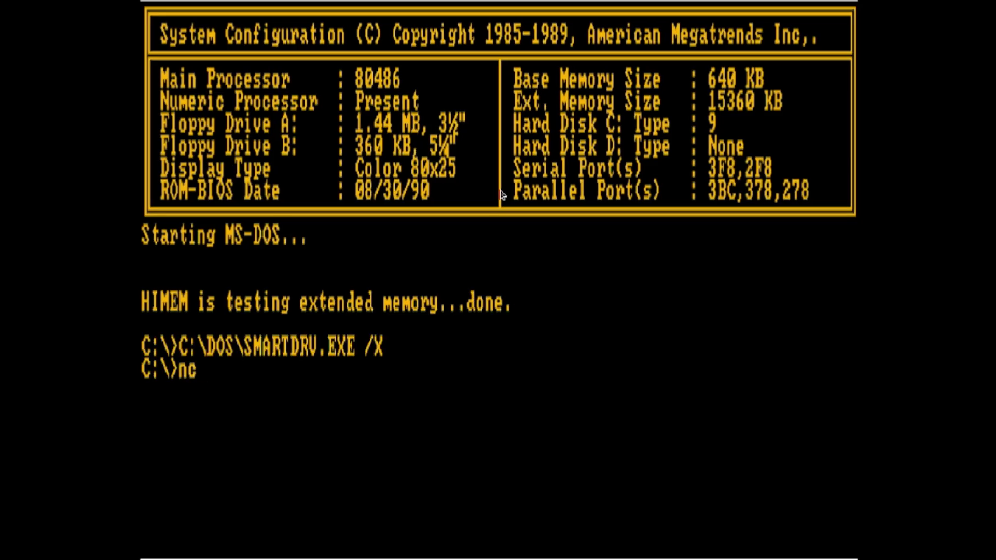
{"action": "key", "text": "Return"}
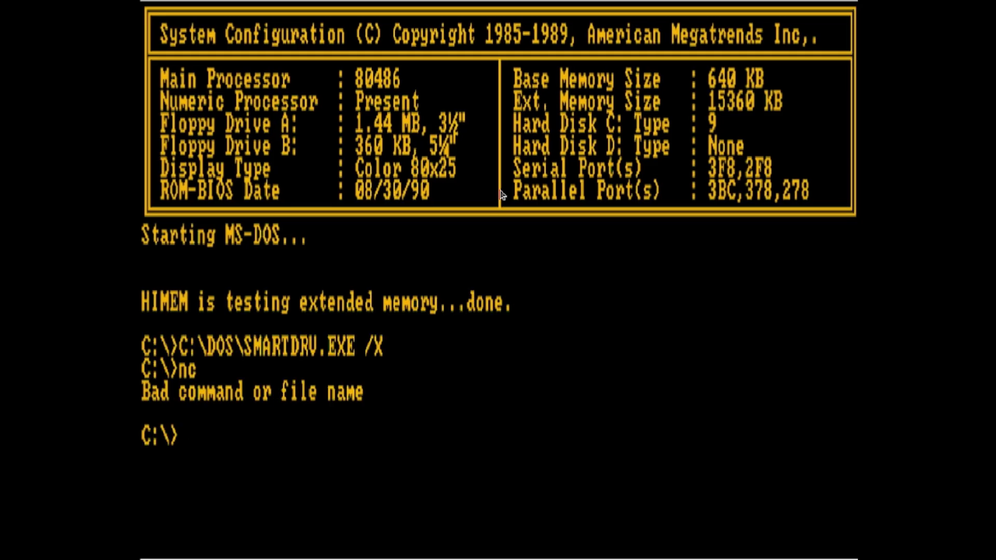
{"action": "type", "text": "d"}
{"action": "key", "text": "BackSpace"}
{"action": "type", "text": "a:"}
{"action": "key", "text": "Return"}
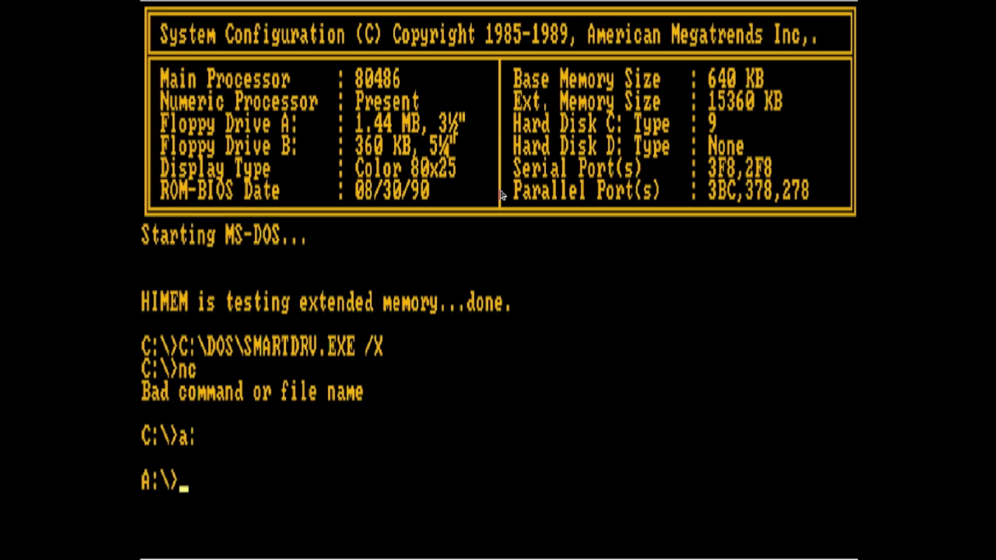
{"action": "type", "text": "nc"}
{"action": "key", "text": "Return"}
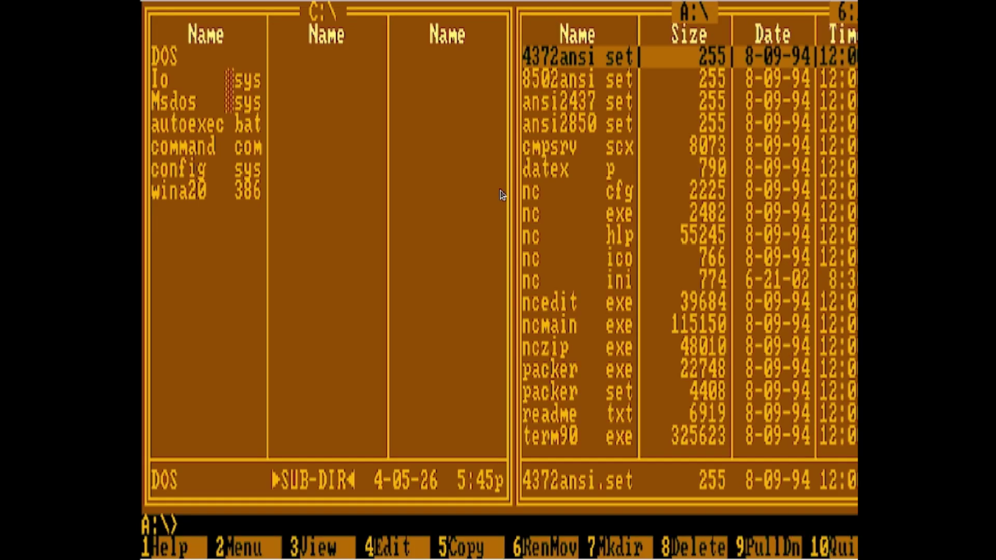
Return from Norton Commander to the A: prompt and list the inserted diskette's files with dir
{"action": "type", "text": "a:"}
{"action": "key", "text": "Return"}
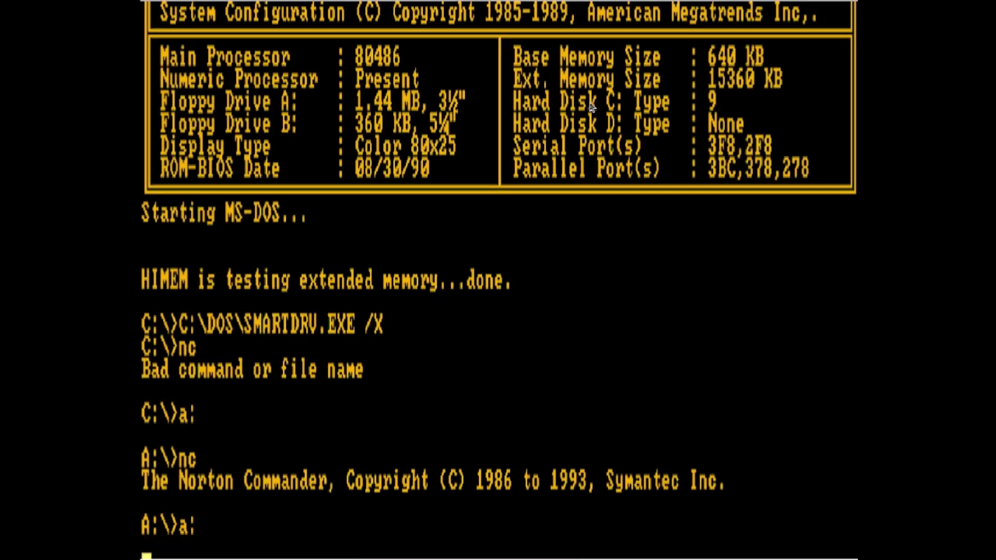
{"action": "key", "text": "Return"}
{"action": "key", "text": "Escape"}
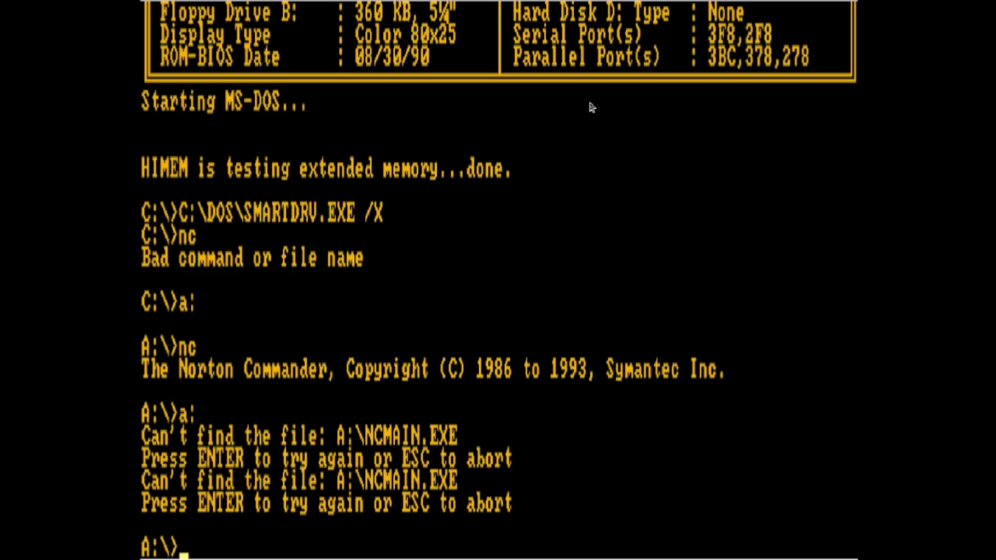
{"action": "type", "text": "dir"}
{"action": "key", "text": "Return"}
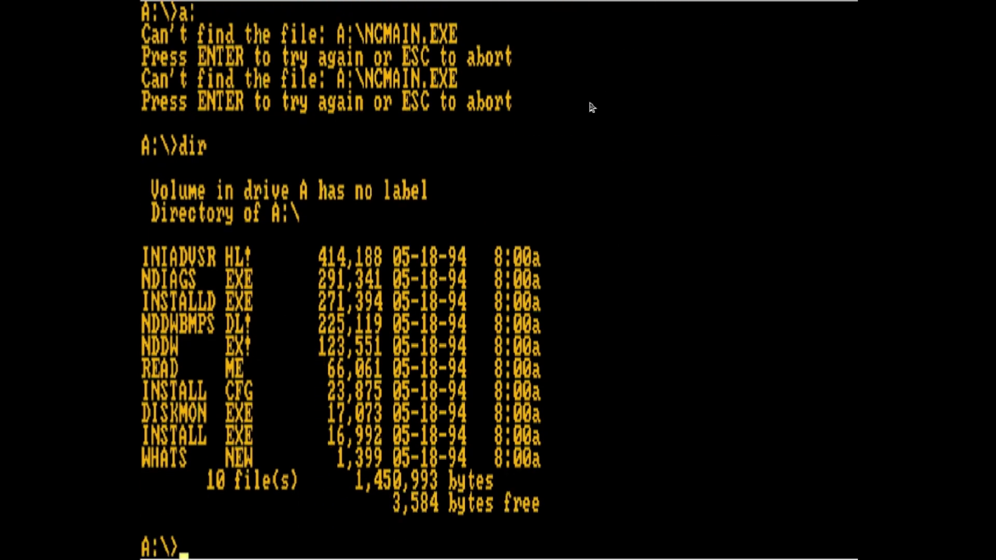
Run installd.exe from drive A: and continue past the Norton Utilities installer's introductory notices
{"action": "type", "text": "inst"}
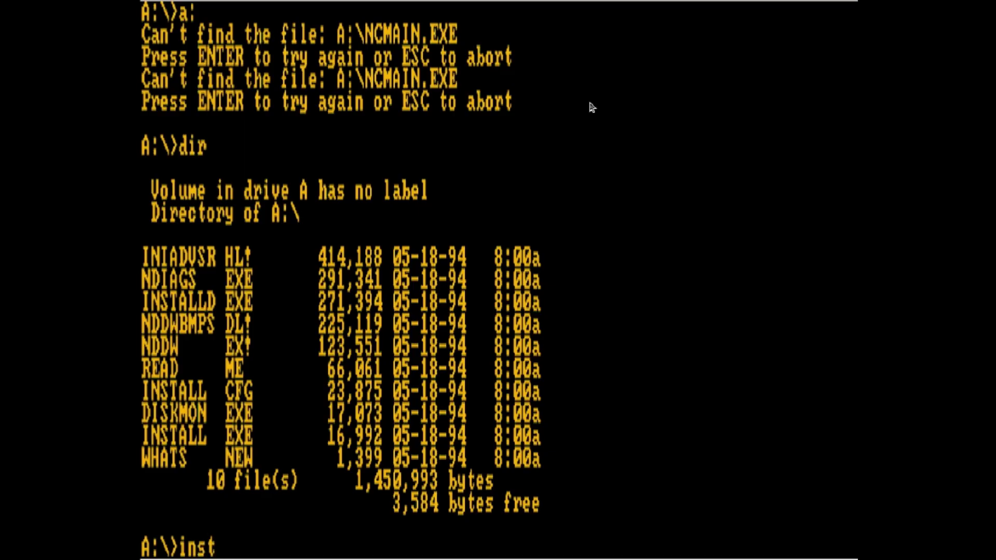
{"action": "type", "text": "alld.exe"}
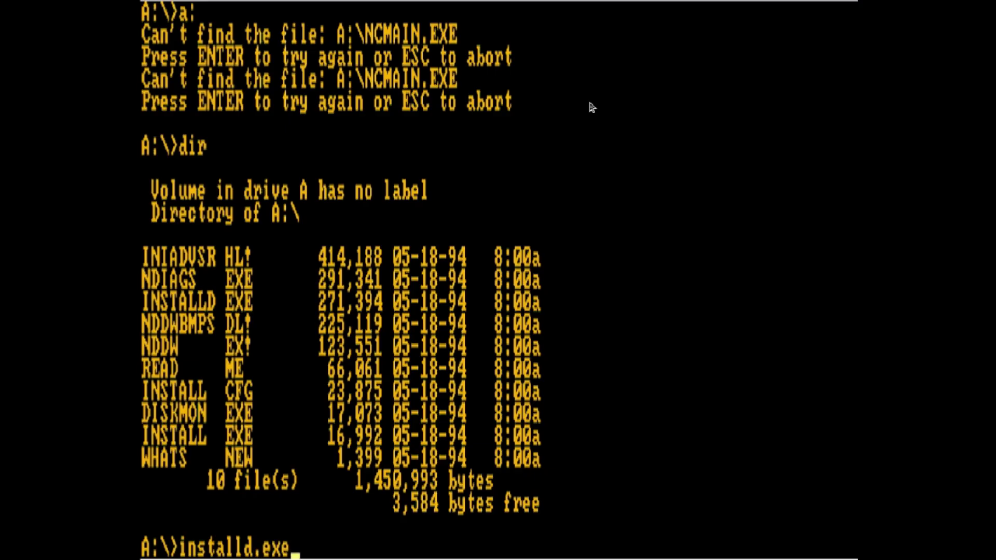
{"action": "key", "text": "Return"}
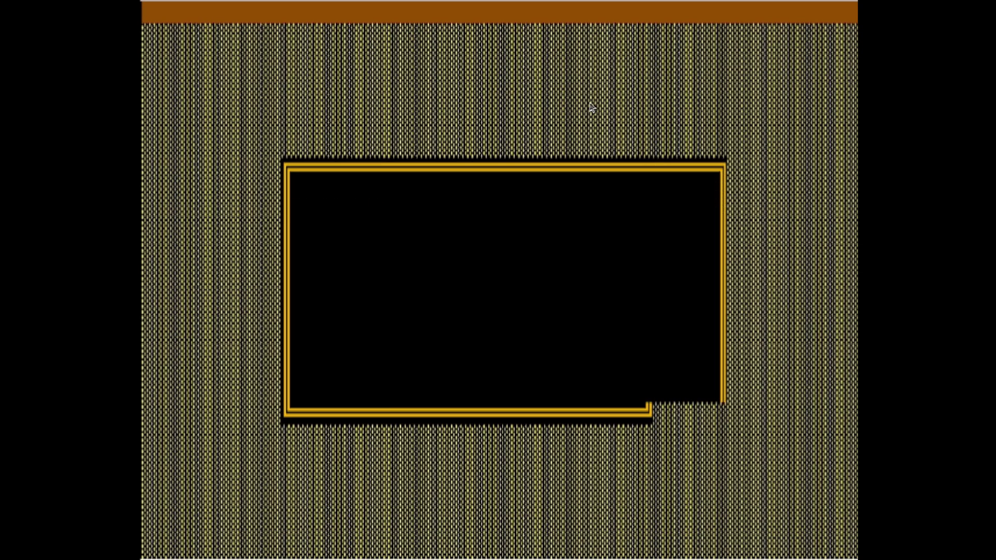
{"action": "key", "text": "Return"}
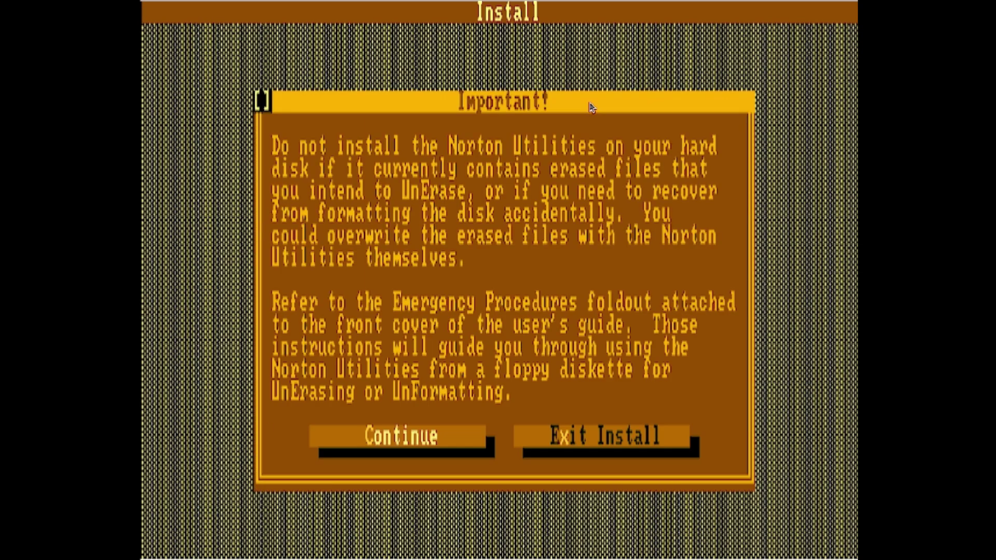
{"action": "key", "text": "Return"}
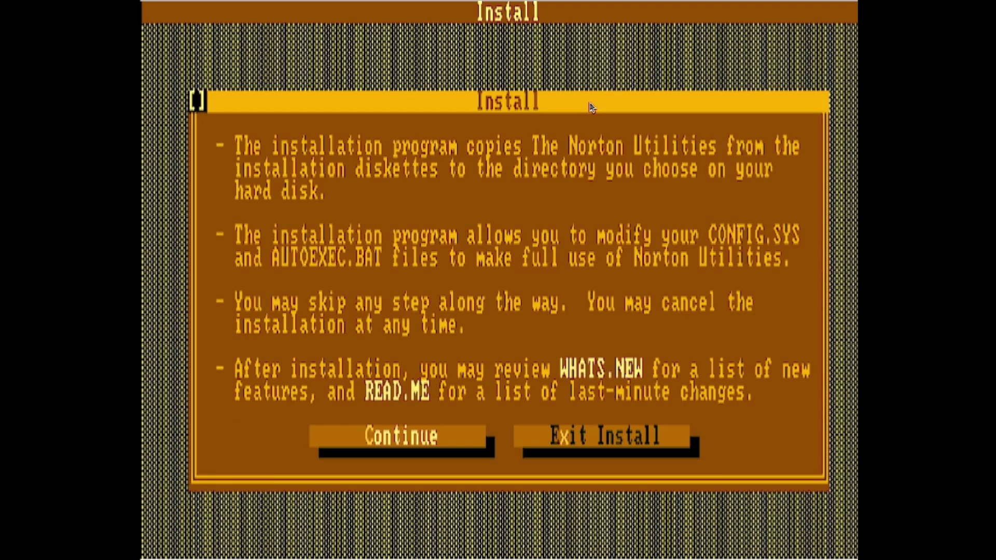
{"action": "key", "text": "Return"}
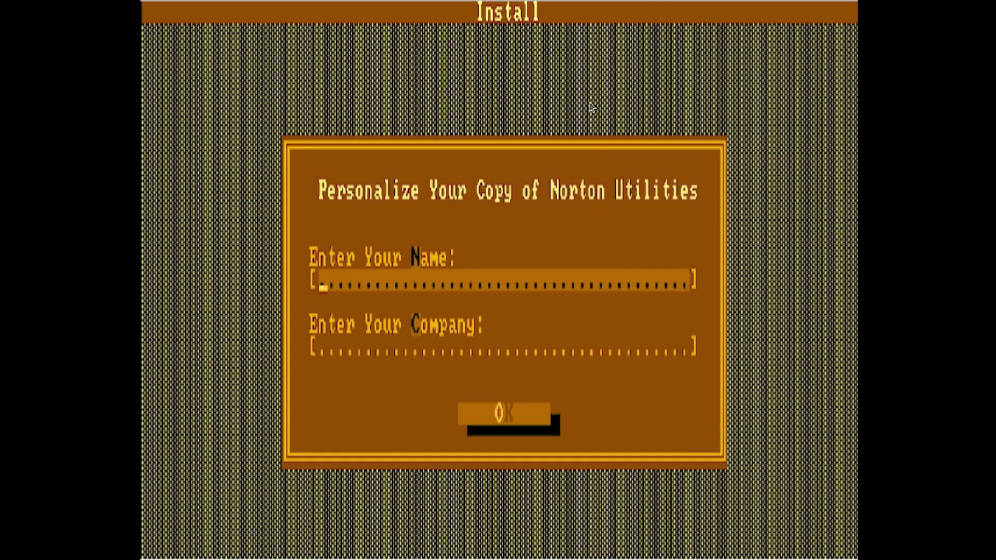
Personalize Norton Utilities with the user's name and the company barnyardbytes
{"action": "type", "text": "clint"}
{"action": "key", "text": "Tab"}
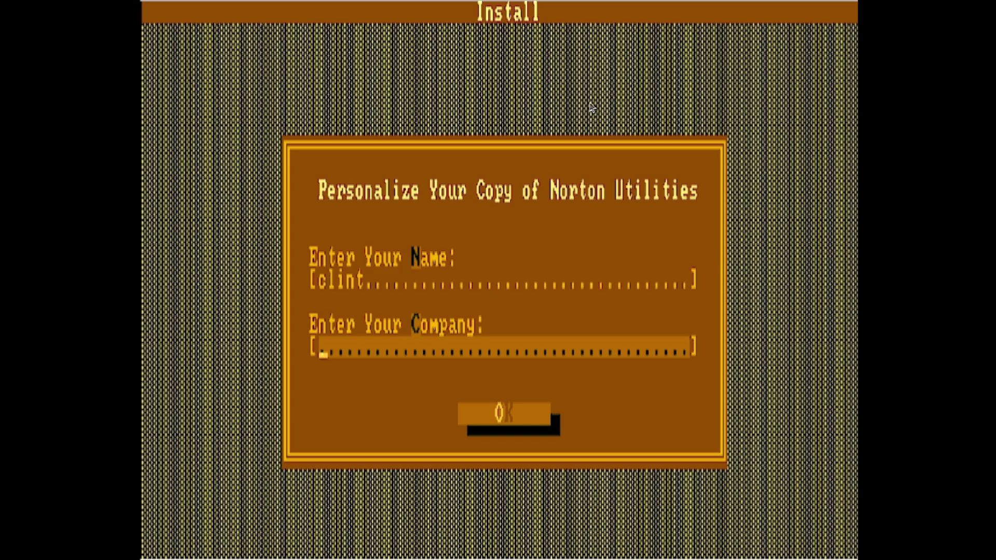
{"action": "type", "text": "barnya"}
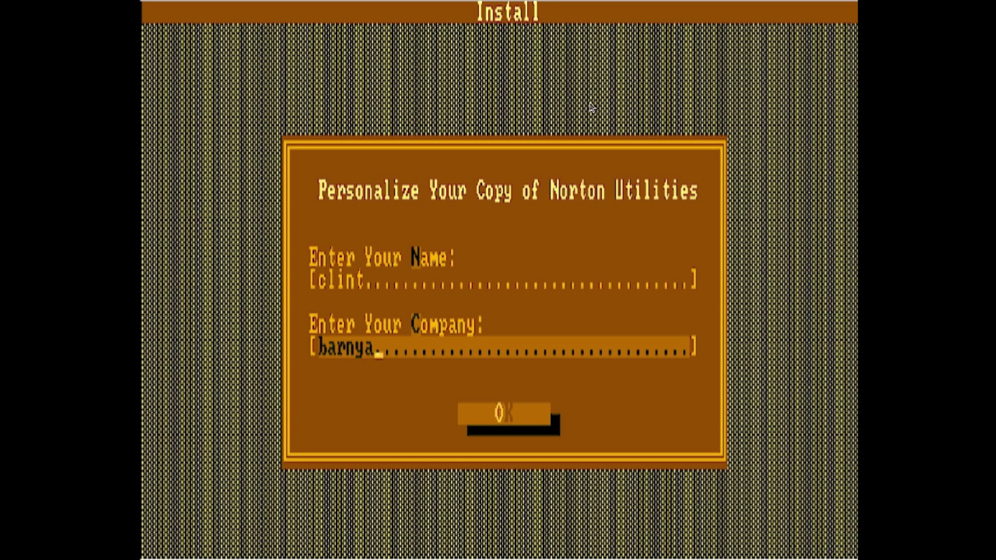
{"action": "type", "text": "rdbyte"}
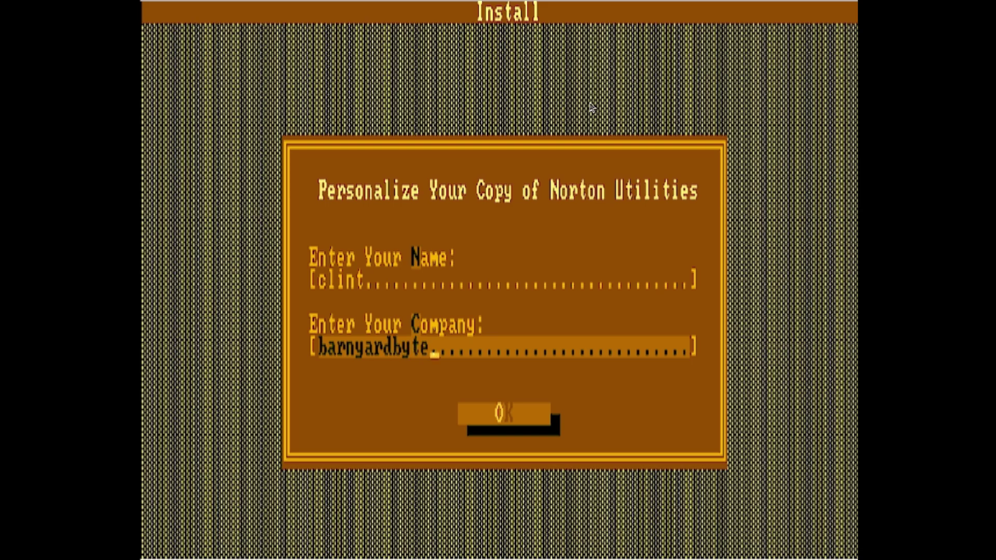
{"action": "type", "text": "s"}
{"action": "key", "text": "Return"}
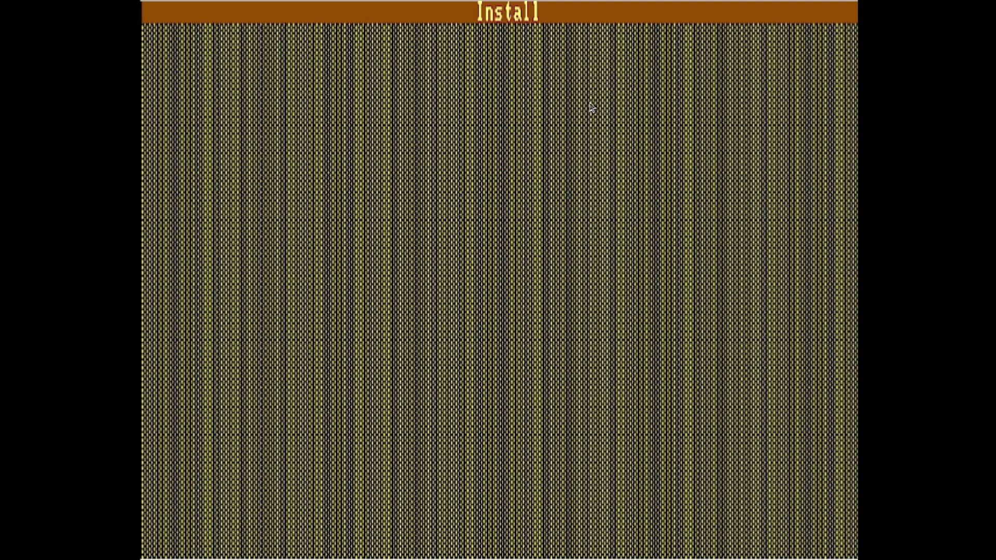
Install Norton Utilities in the default directory C:\NU and continue the file copying through Disk 3
{"action": "key", "text": "Return"}
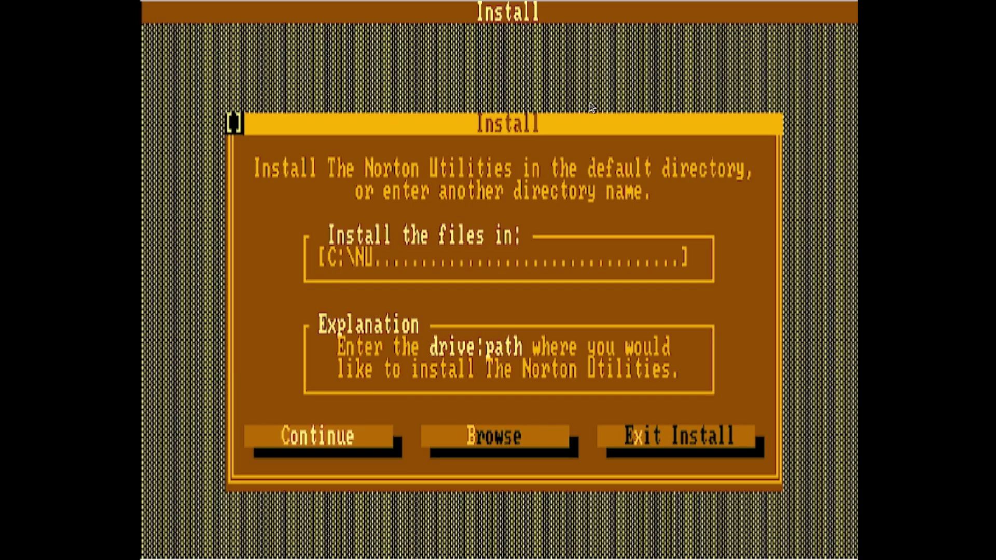
{"action": "key", "text": "Return"}
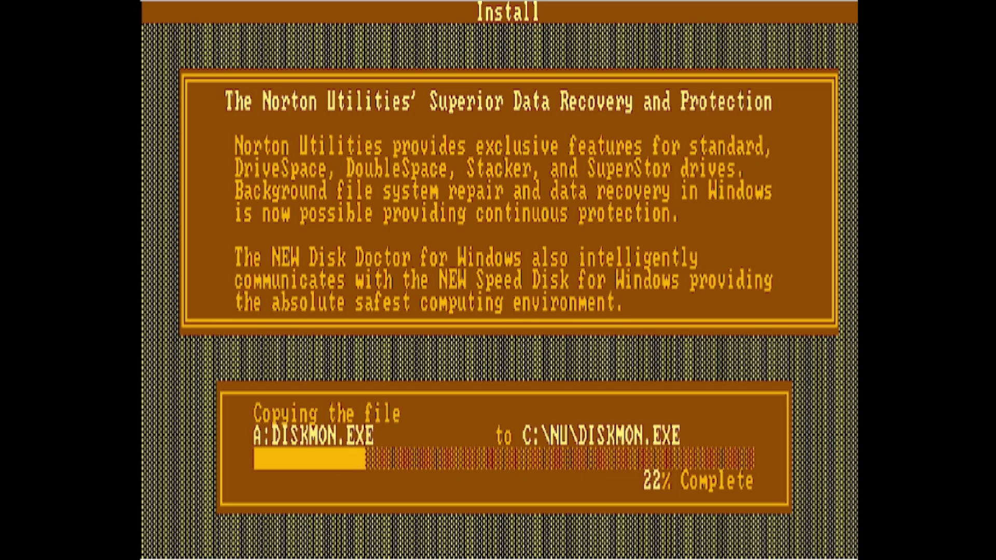
{"action": "key", "text": "Return"}
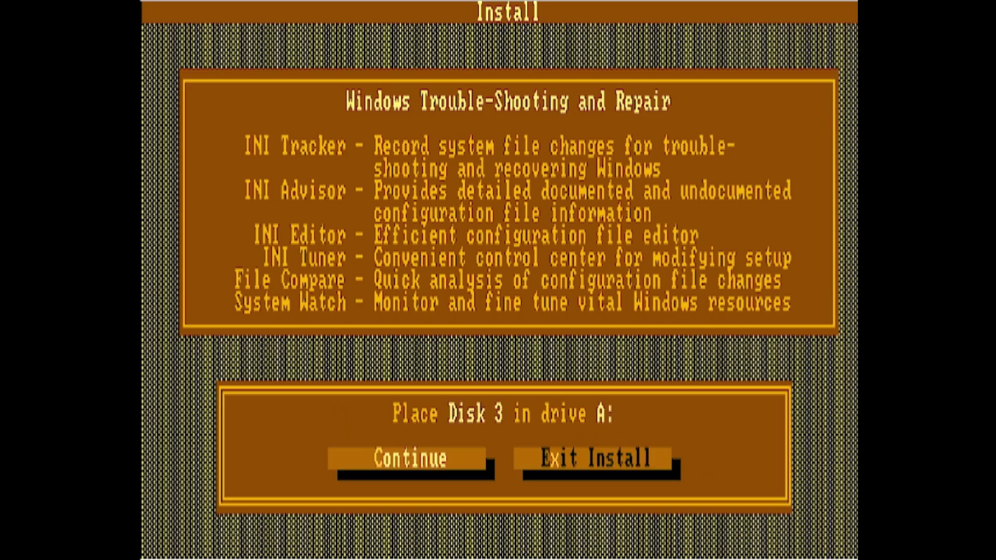
{"action": "key", "text": "Return"}
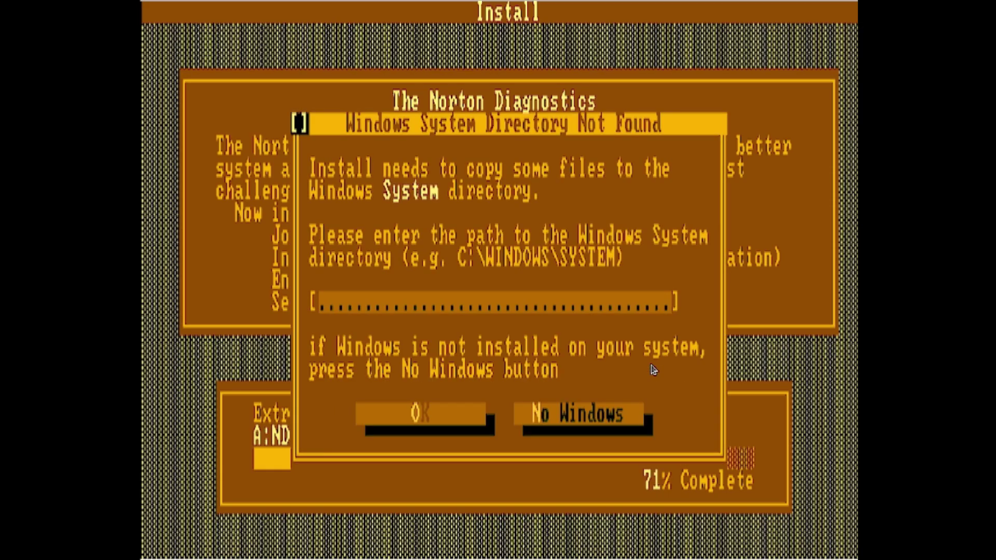
Choose No Windows for the missing Windows System directory and continue the installation with Disk 4
{"action": "key", "text": "Tab"}
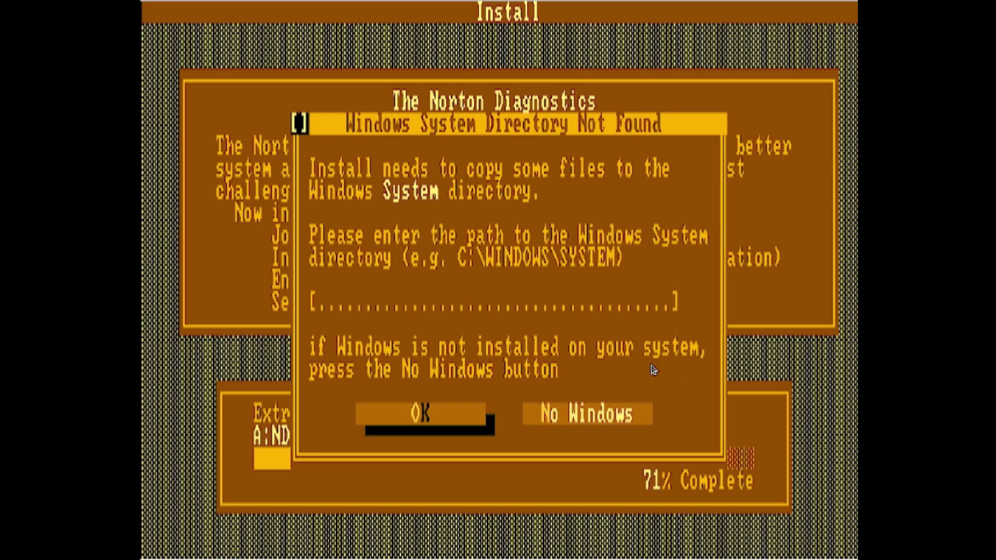
{"action": "key", "text": "Return"}
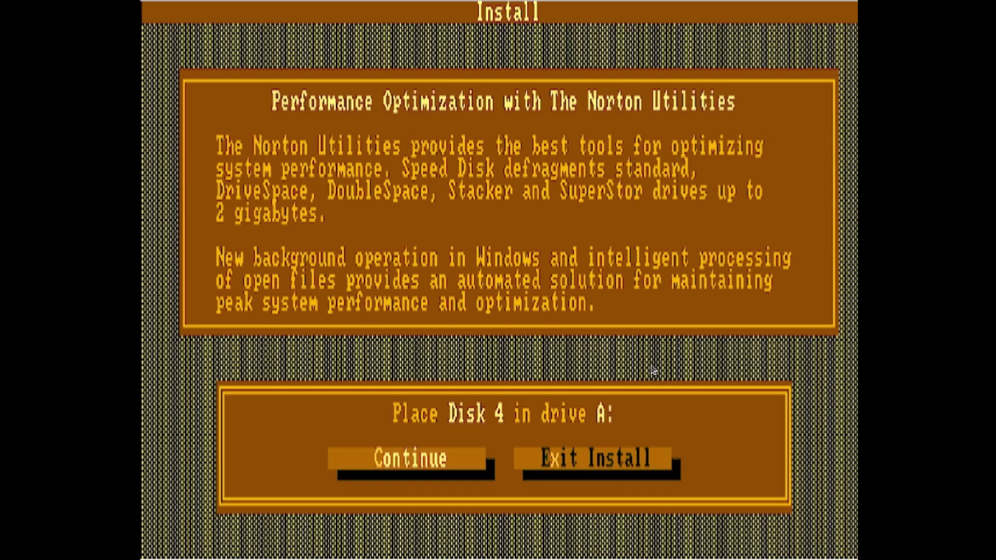
{"action": "key", "text": "Return"}
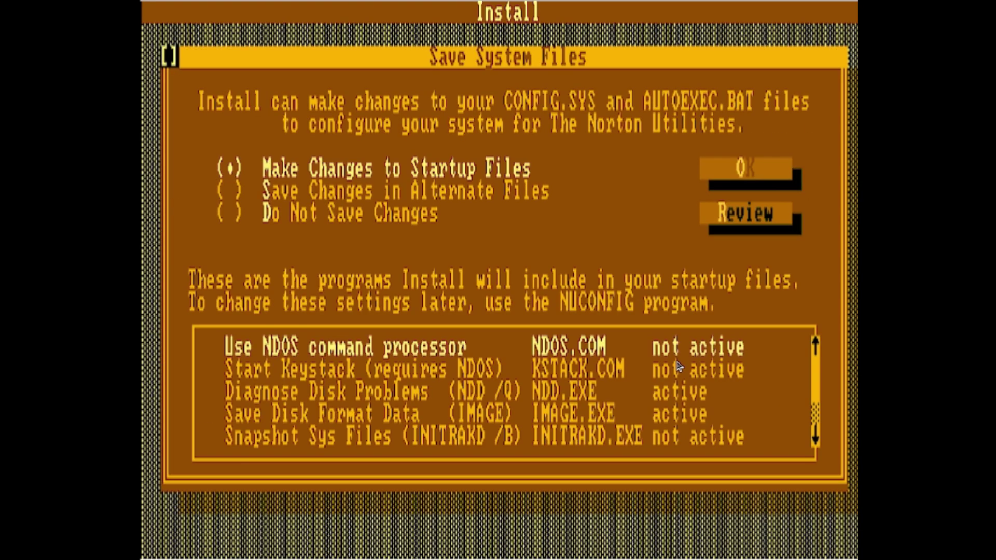
Save the Norton Utilities configuration directly to the startup files and acknowledge the reboot notice
{"action": "key", "text": "Up"}
{"action": "key", "text": "Return"}
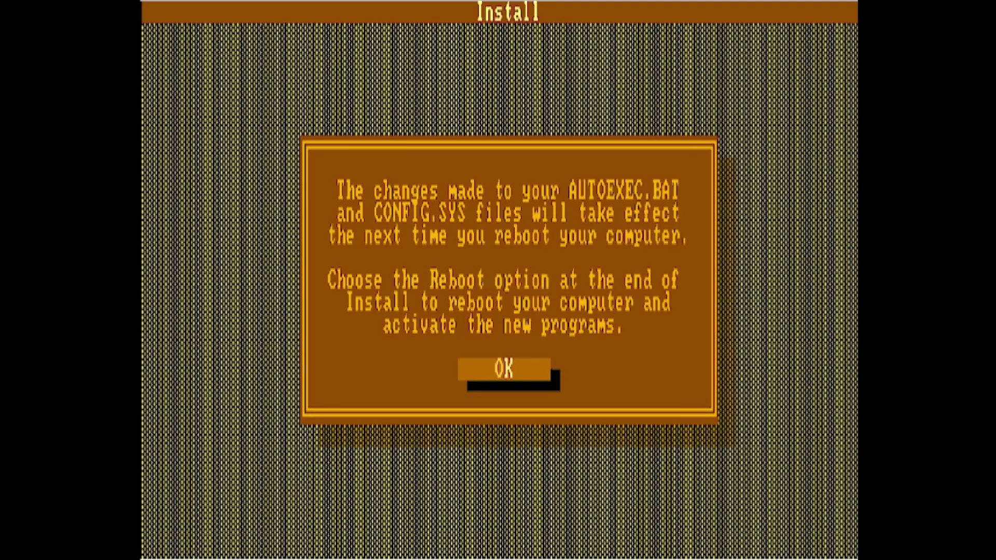
{"action": "key", "text": "Return"}
{"action": "key", "text": "Return"}
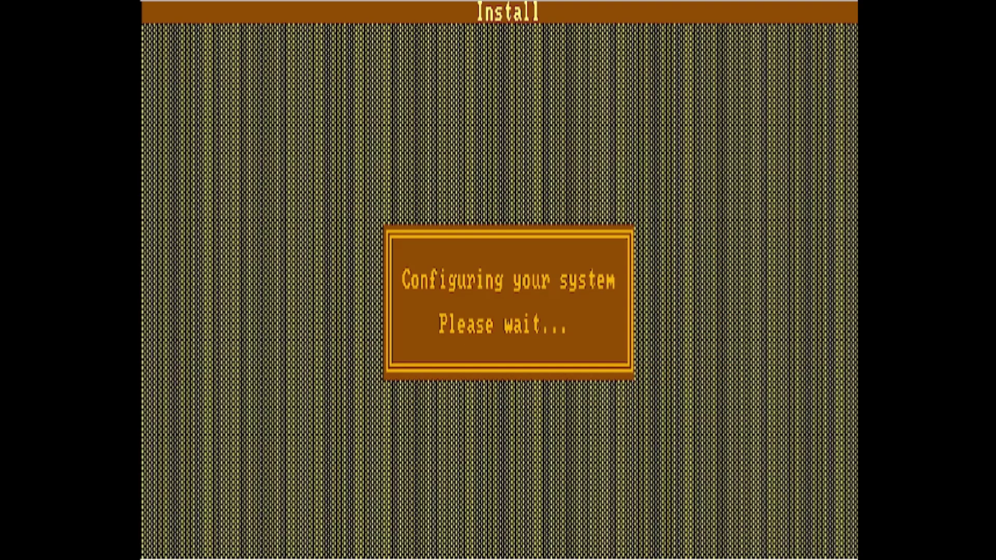
Skip creating the rescue disk and finish the Norton Utilities installation by rebooting the computer
{"action": "key", "text": "Return"}
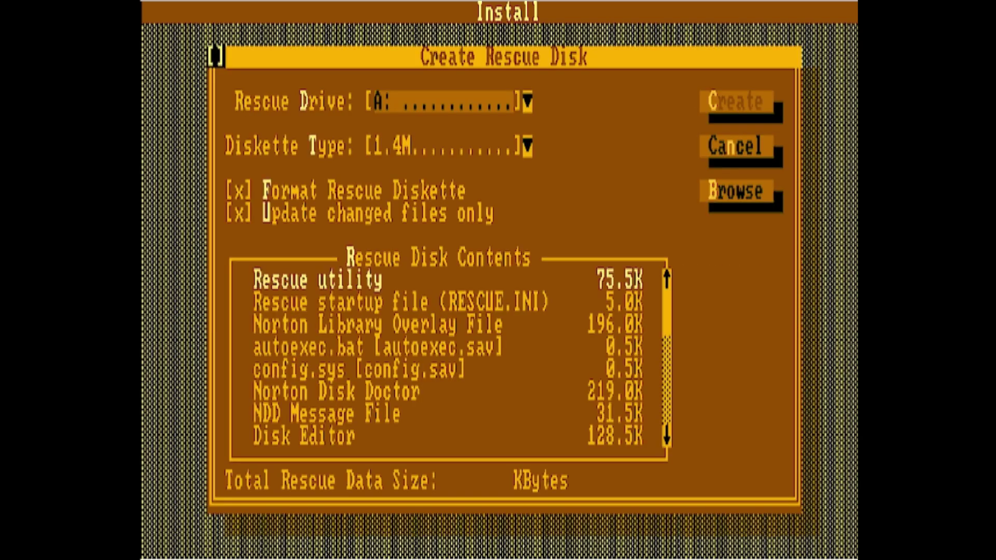
{"action": "left_click", "coordinate": [736, 148]}
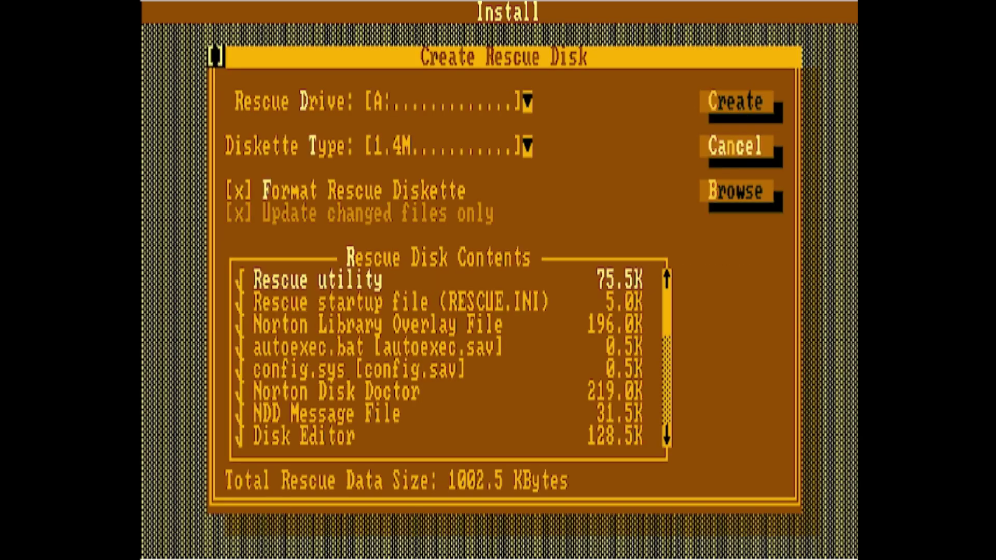
{"action": "key", "text": "Return"}
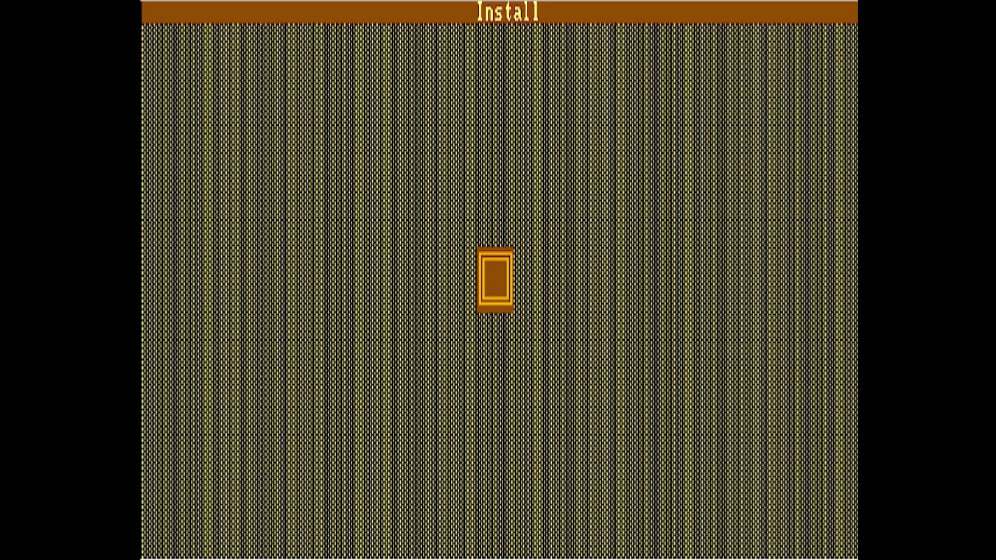
{"action": "key", "text": "Return"}
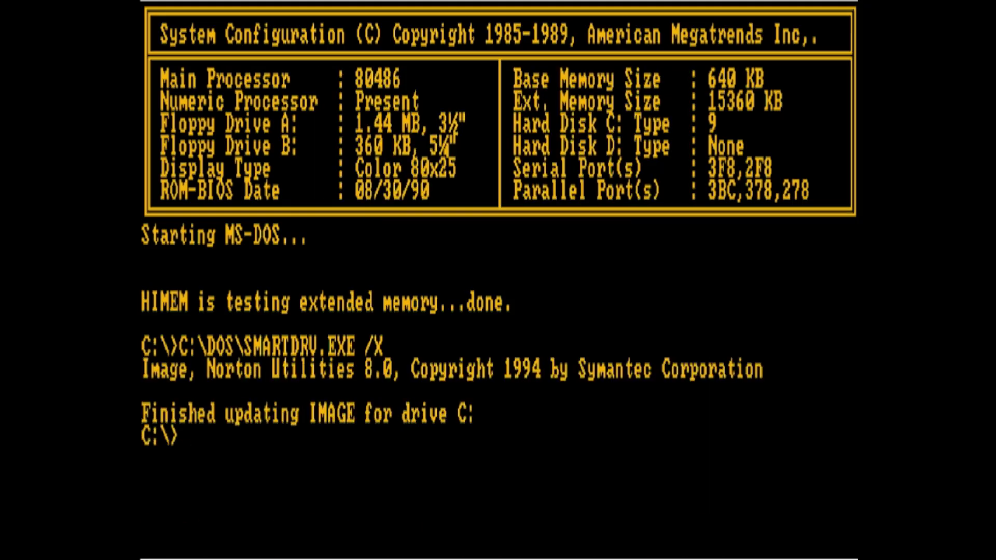
Switch to drive A:, list the floppy's files and run install.exe
{"action": "type", "text": "a:"}
{"action": "key", "text": "Return"}
{"action": "type", "text": "dir"}
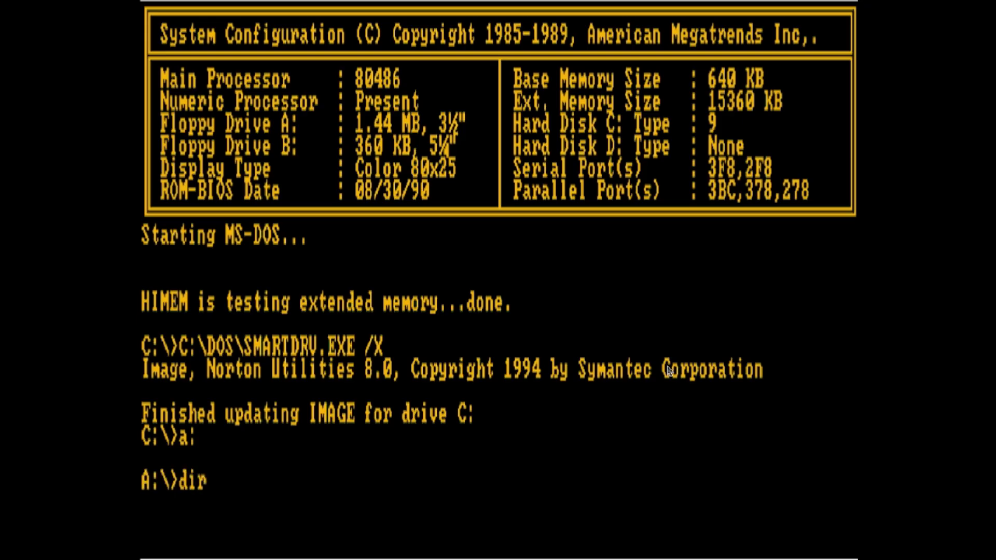
{"action": "key", "text": "Return"}
{"action": "type", "text": "install"}
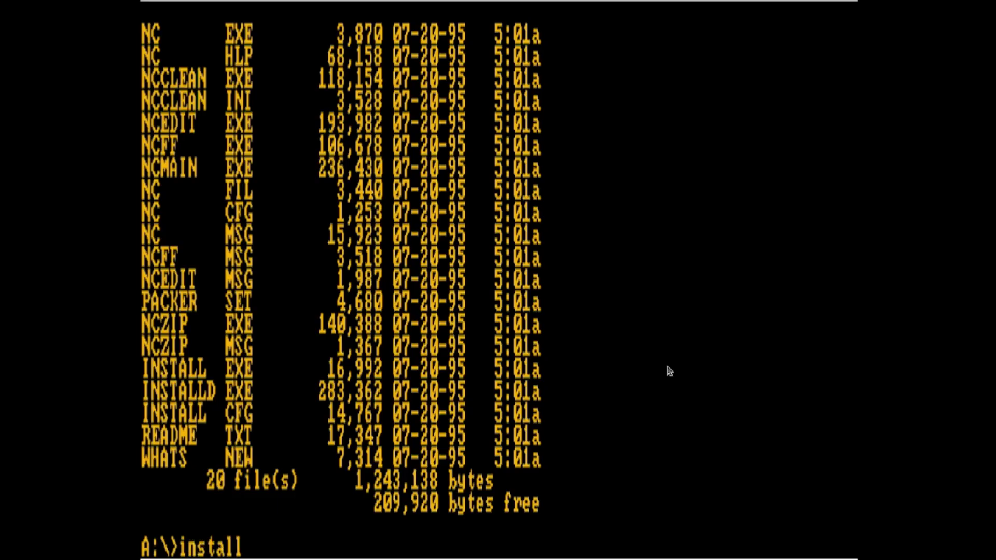
{"action": "type", "text": ".exe"}
{"action": "key", "text": "Return"}
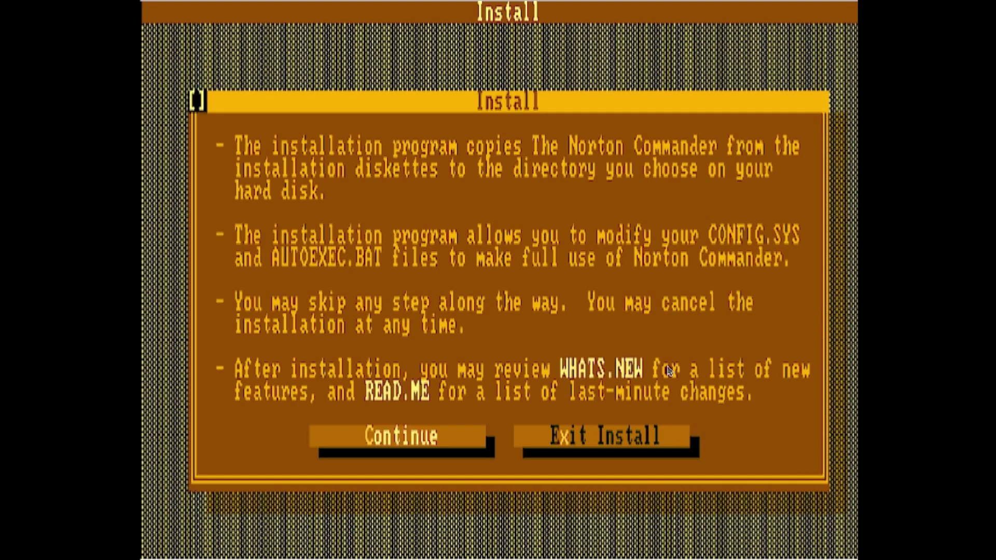
Choose the Full Install of Norton Commander and accept the default directory C:\NC
{"action": "key", "text": "Return"}
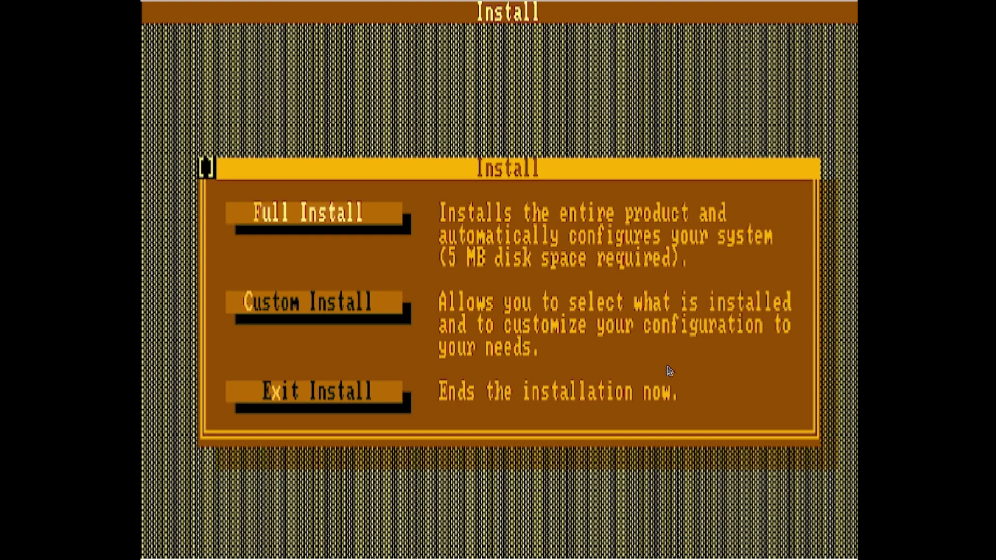
{"action": "key", "text": "Return"}
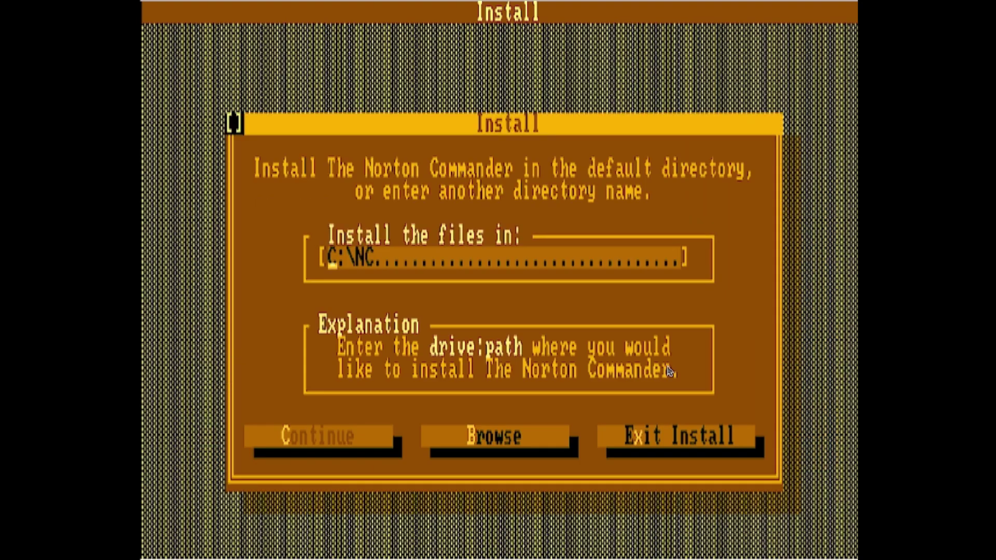
{"action": "key", "text": "Tab"}
{"action": "key", "text": "Return"}
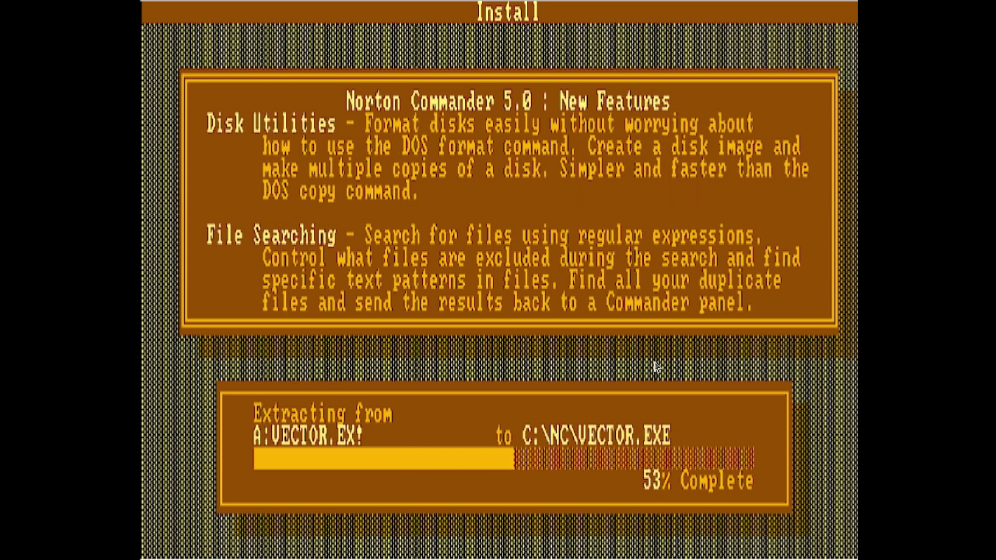
Complete the Norton Commander installation and reboot the computer from its final screen
{"action": "key", "text": "Return"}
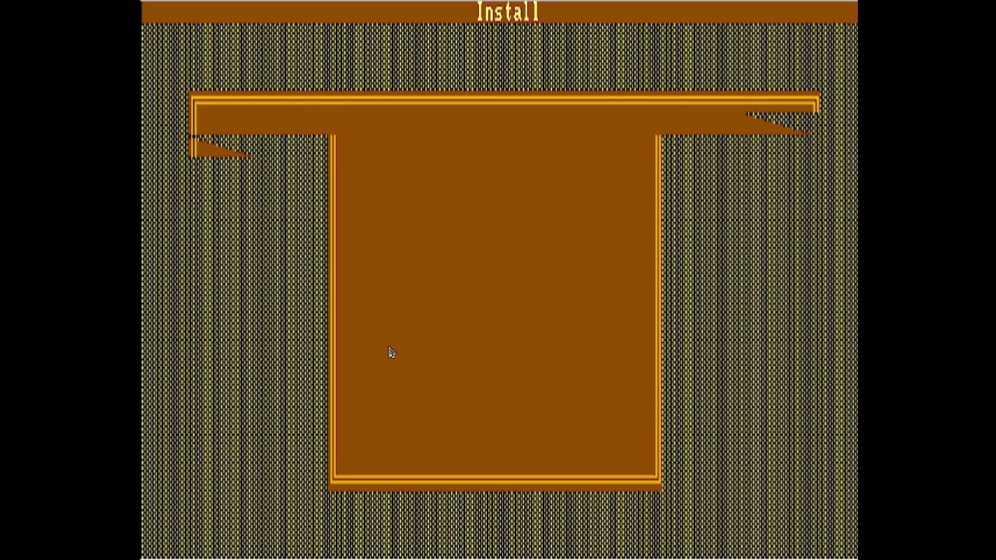
{"action": "key", "text": "Up"}
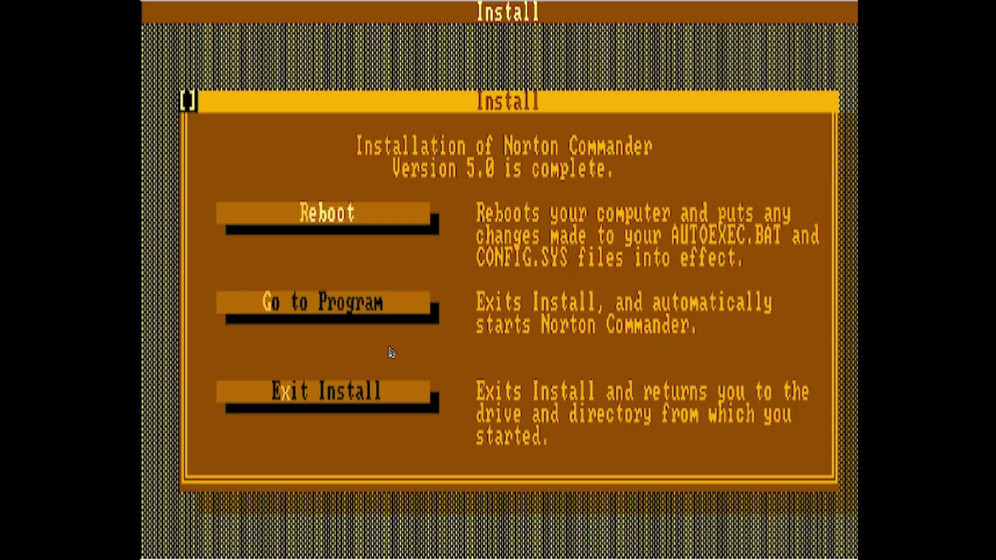
{"action": "key", "text": "Return"}
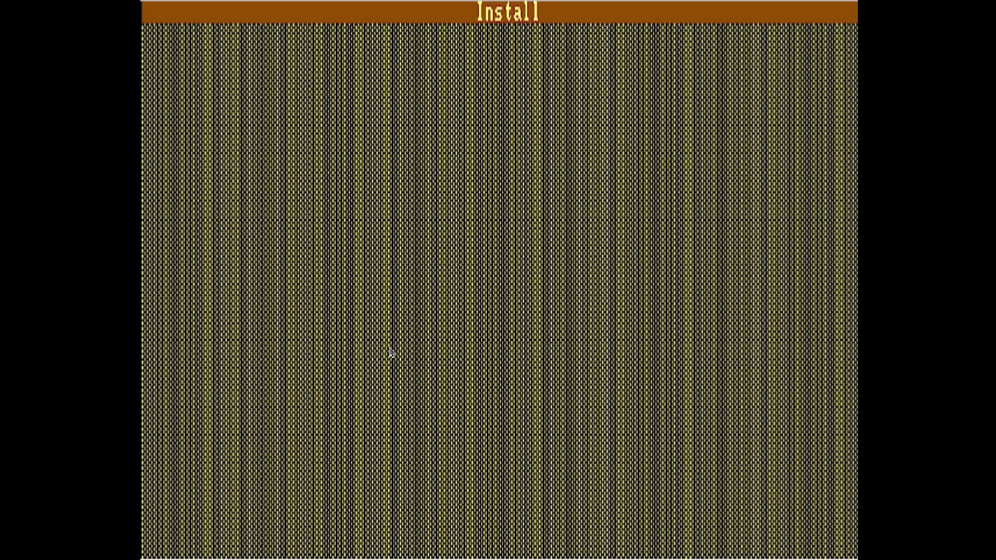
{"action": "key", "text": "Return"}
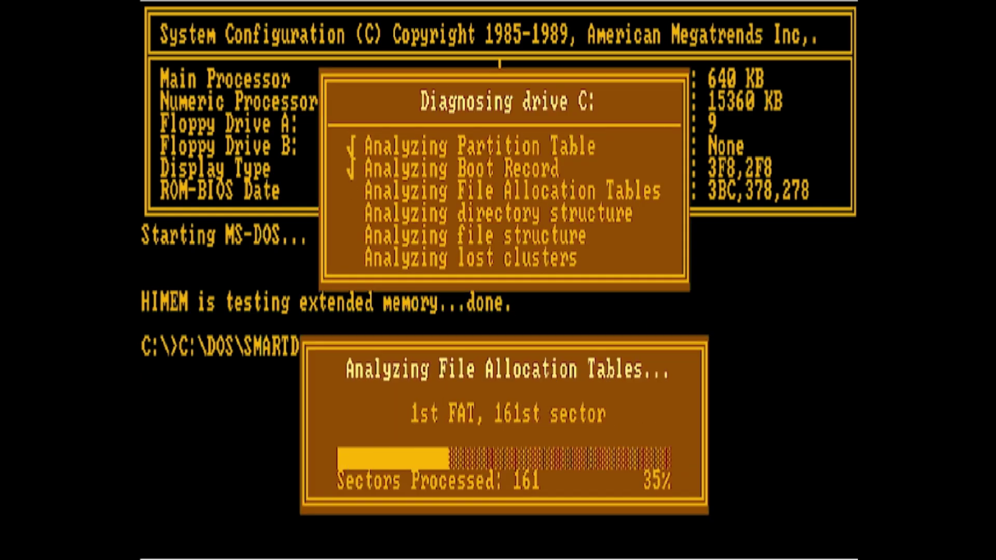
List the root directory of drive C: and change to the NC directory
{"action": "type", "text": "dir"}
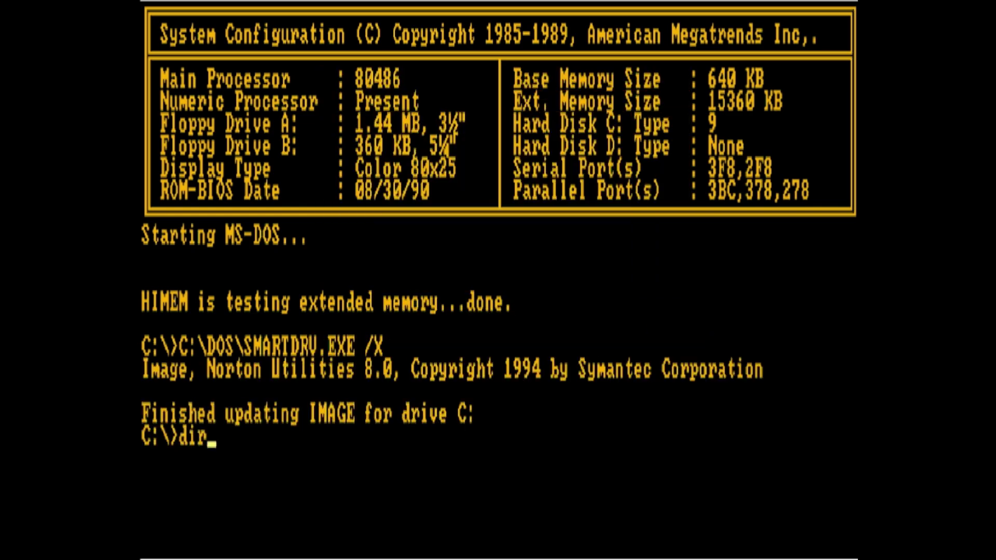
{"action": "key", "text": "Return"}
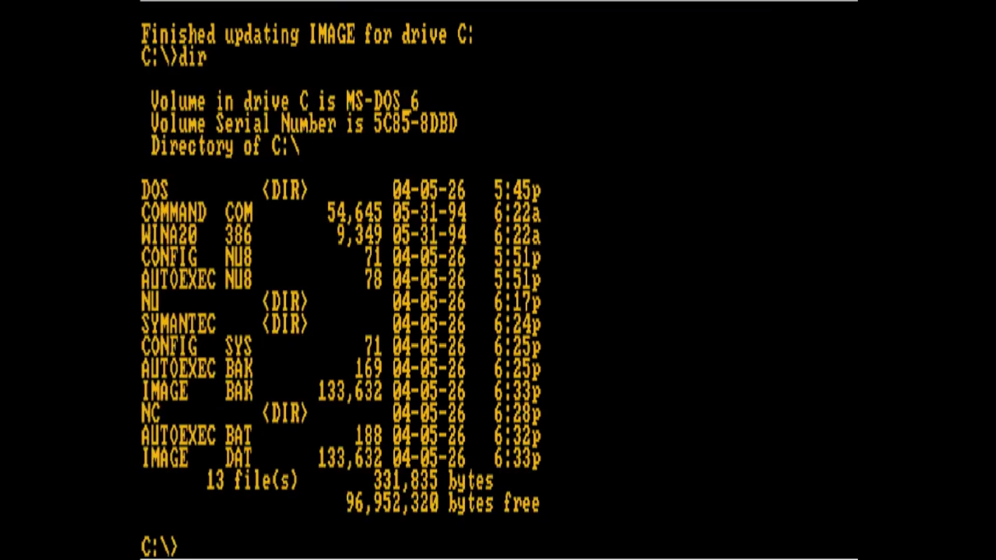
{"action": "type", "text": "cd nd"}
{"action": "key", "text": "BackSpace"}
{"action": "type", "text": "c"}
{"action": "key", "text": "Return"}
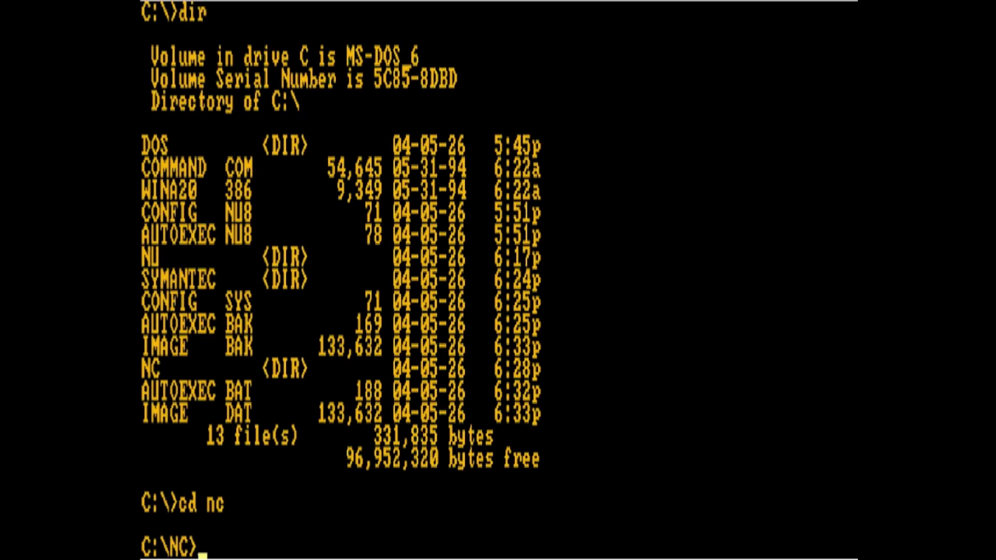
Start Norton Commander, go up to the root of drive C: and open the DOS directory
{"action": "type", "text": "nc"}
{"action": "key", "text": "Return"}
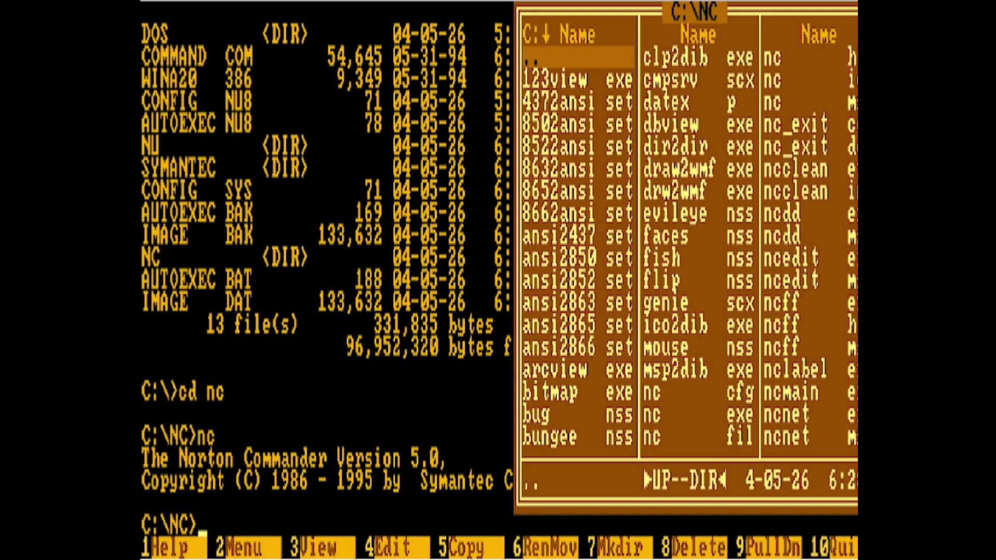
{"action": "key", "text": "ctrl"}
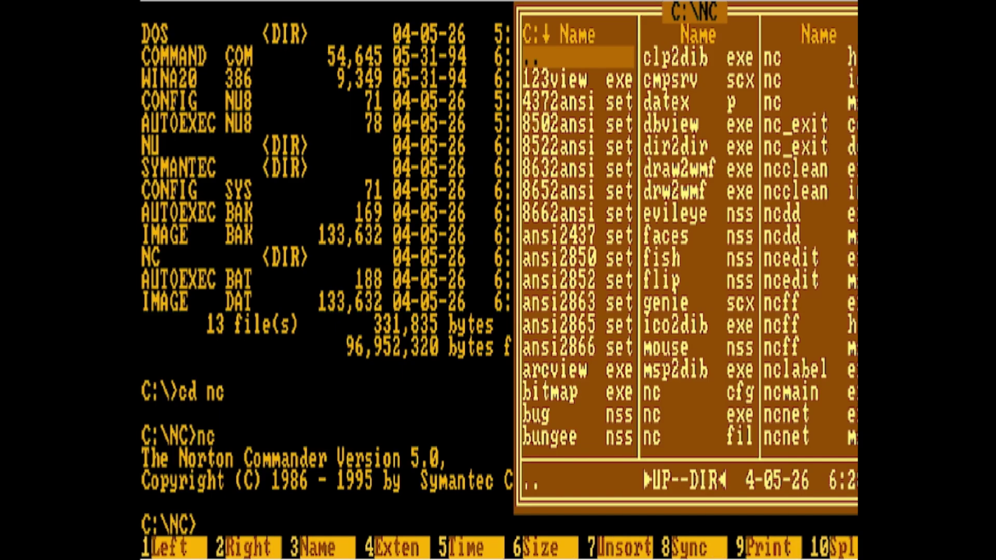
{"action": "key", "text": "Down"}
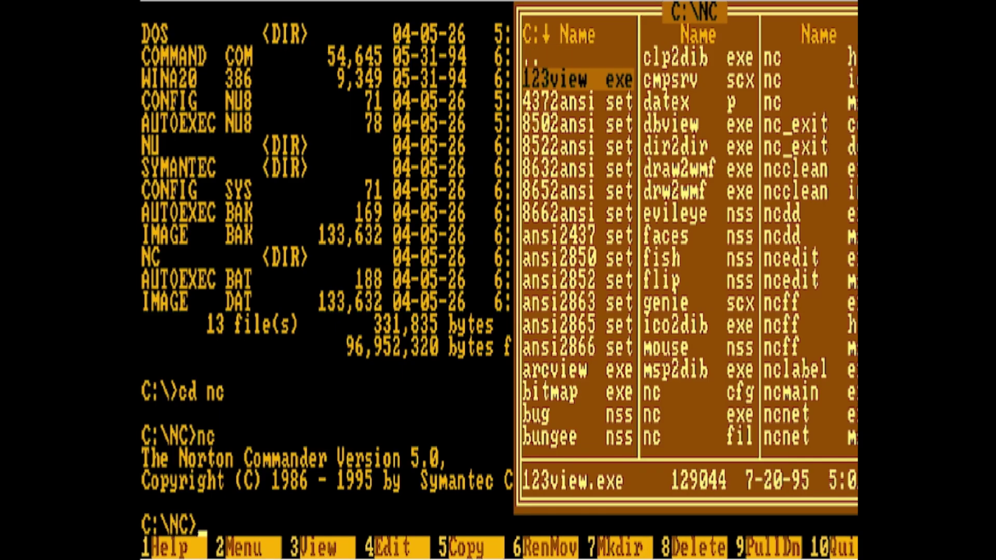
{"action": "key", "text": "Up"}
{"action": "key", "text": "Return"}
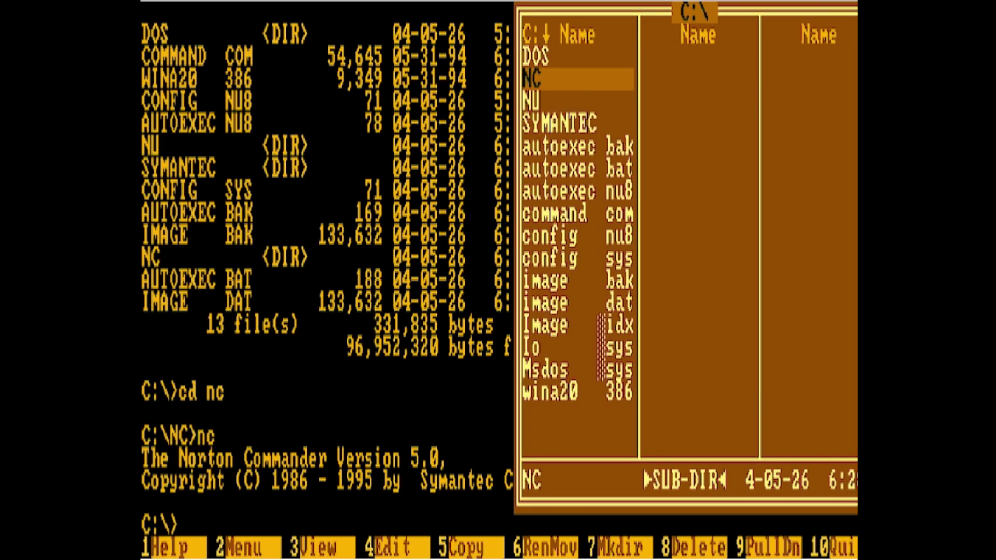
{"action": "key", "text": "Up"}
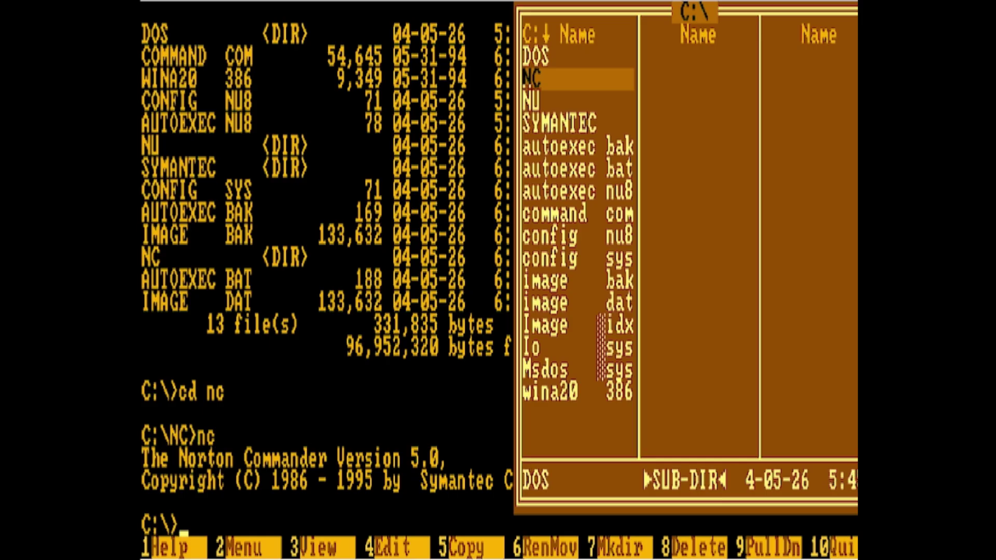
{"action": "key", "text": "Return"}
Find memmaker.exe in the C:\DOS file list and run it
{"action": "key", "text": "Down"}
{"action": "key", "text": "Down"}
{"action": "key", "text": "Down"}
{"action": "key", "text": "Down"}
{"action": "key", "text": "Down"}
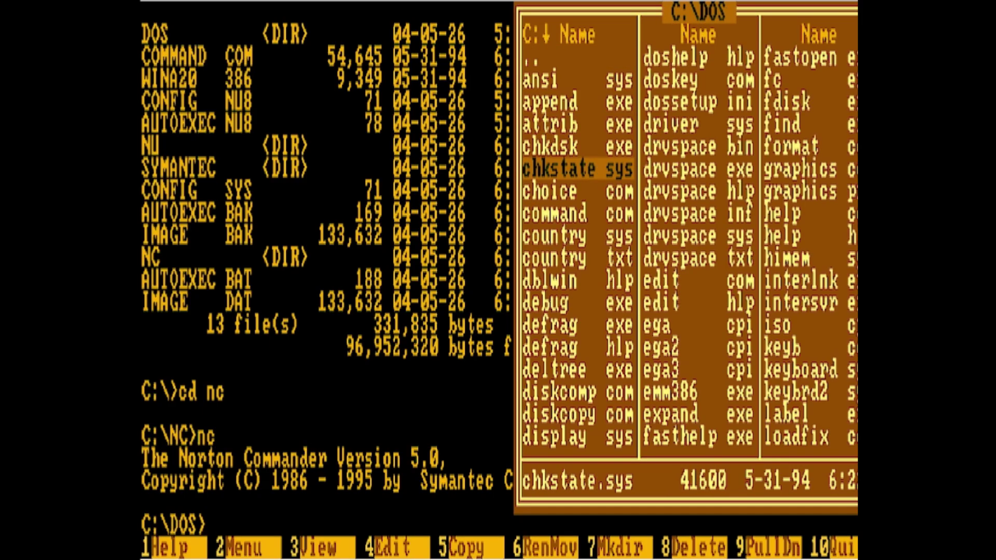
{"action": "key", "text": "Down"}
{"action": "key", "text": "Down"}
{"action": "key", "text": "Down"}
{"action": "key", "text": "Down"}
{"action": "key", "text": "Down"}
{"action": "key", "text": "Down"}
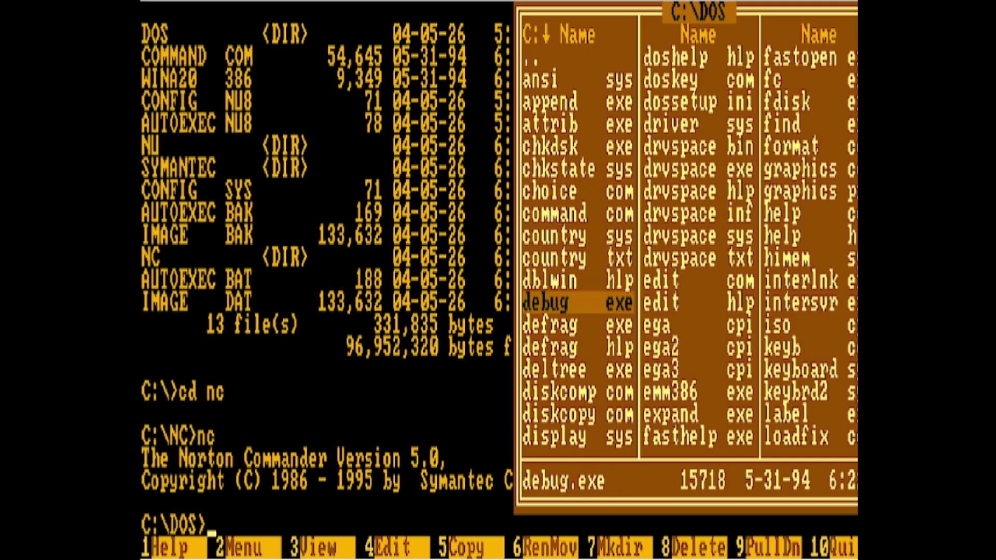
{"action": "key", "text": "Down"}
{"action": "key", "text": "Down"}
{"action": "key", "text": "Down"}
{"action": "key", "text": "Down"}
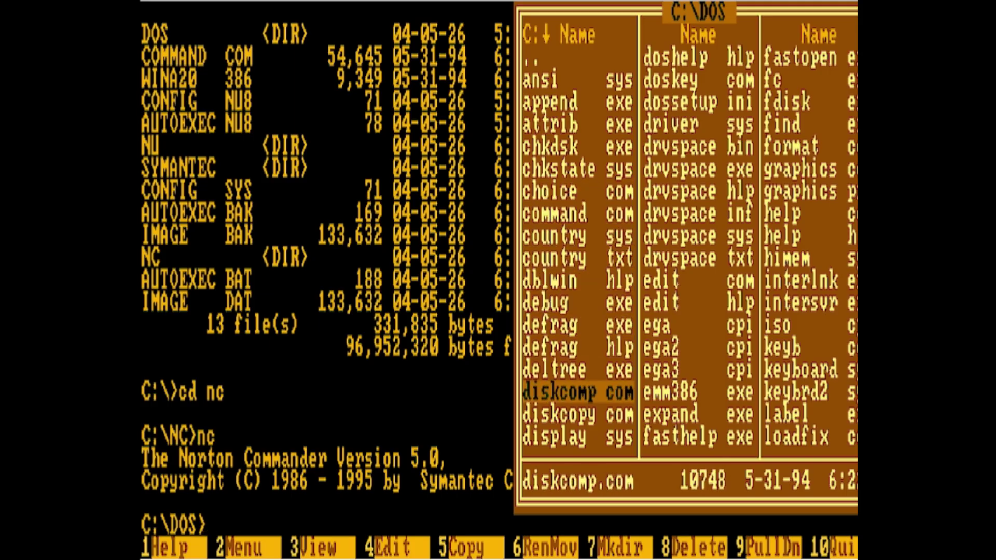
{"action": "key", "text": "Down"}
{"action": "key", "text": "Down"}
{"action": "key", "text": "Down"}
{"action": "key", "text": "Down"}
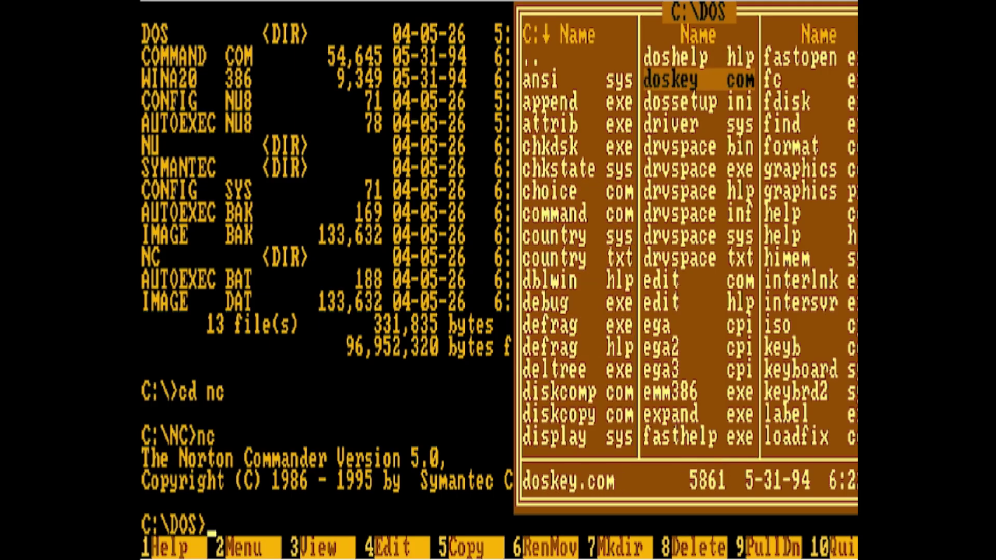
{"action": "key", "text": "Down"}
{"action": "key", "text": "Down"}
{"action": "key", "text": "Down"}
{"action": "key", "text": "Down"}
{"action": "key", "text": "Down"}
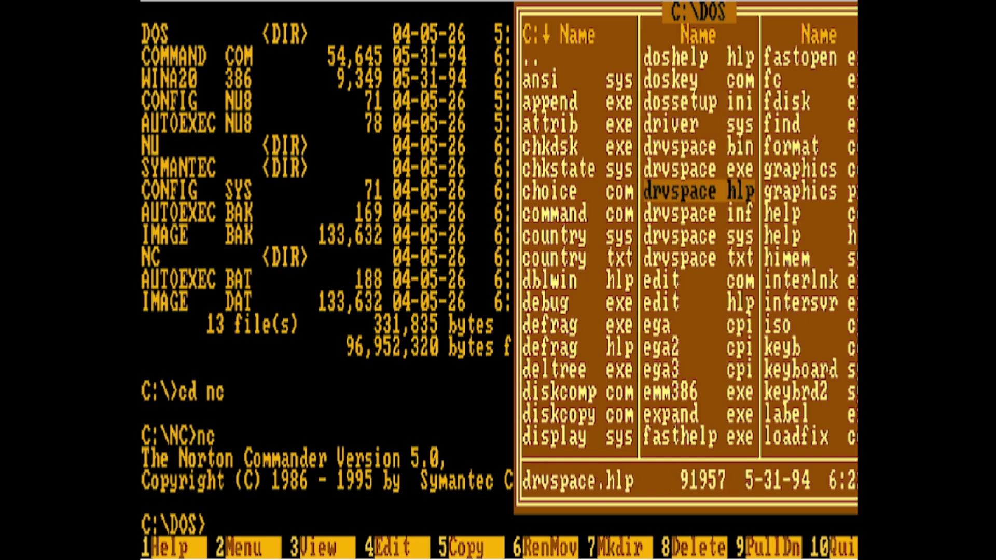
{"action": "key", "text": "Up"}
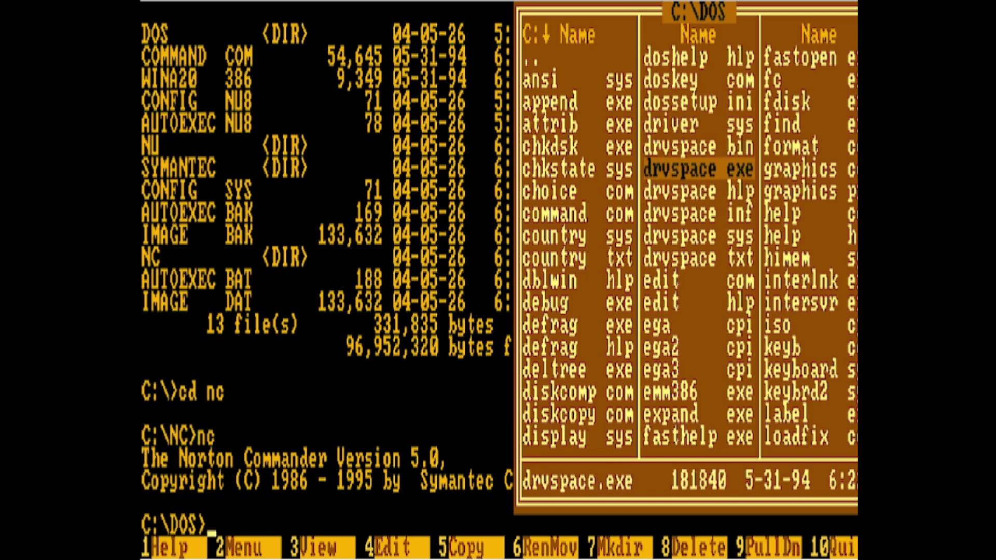
{"action": "key", "text": "Down"}
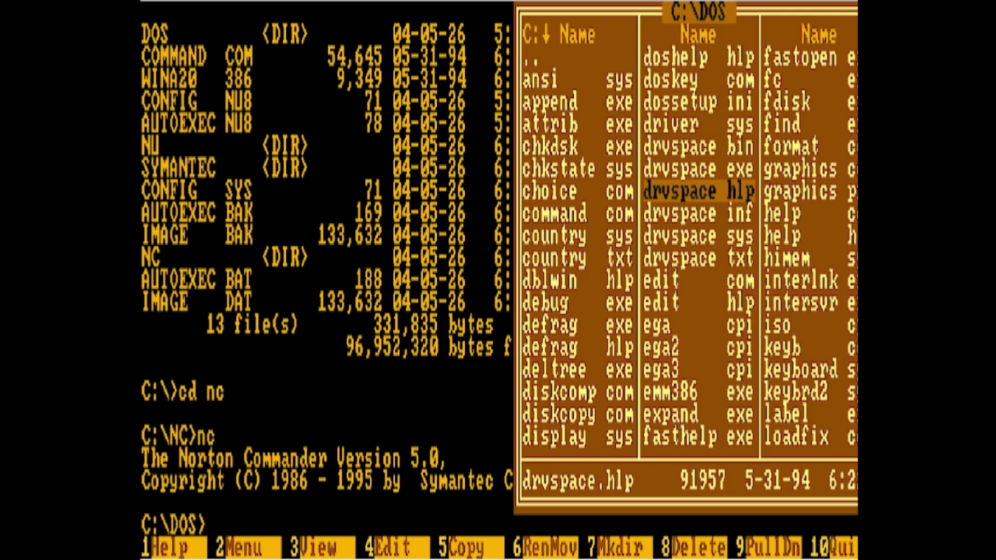
{"action": "key", "text": "Down"}
{"action": "key", "text": "Down"}
{"action": "key", "text": "Down"}
{"action": "key", "text": "Down"}
{"action": "key", "text": "Down"}
{"action": "key", "text": "Down"}
{"action": "key", "text": "Down"}
{"action": "key", "text": "Down"}
{"action": "key", "text": "Down"}
{"action": "key", "text": "Down"}
{"action": "key", "text": "Down"}
{"action": "key", "text": "Down"}
{"action": "key", "text": "Down"}
{"action": "key", "text": "Down"}
{"action": "key", "text": "Down"}
{"action": "key", "text": "Down"}
{"action": "key", "text": "Down"}
{"action": "key", "text": "Down"}
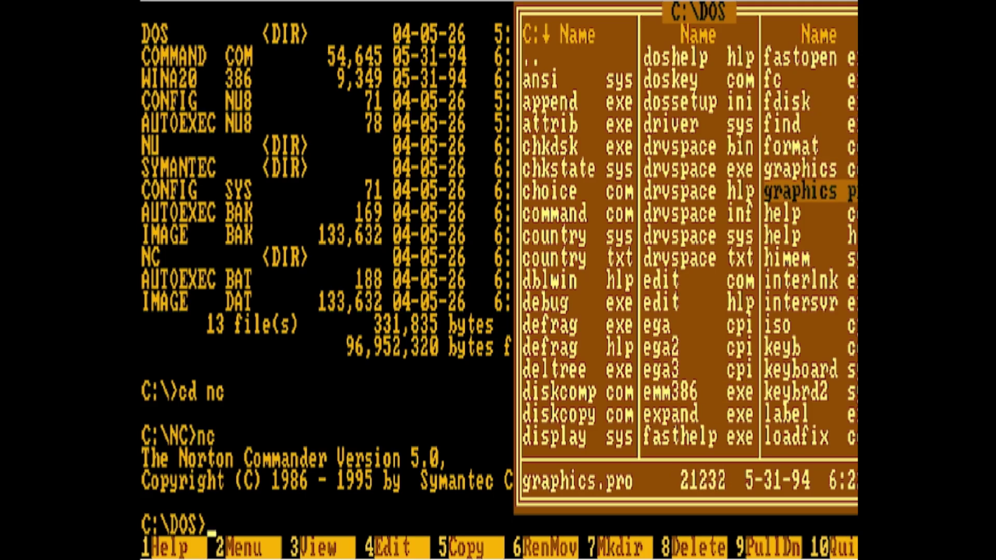
{"action": "key", "text": "Down"}
{"action": "key", "text": "Down"}
{"action": "key", "text": "Down"}
{"action": "key", "text": "Down"}
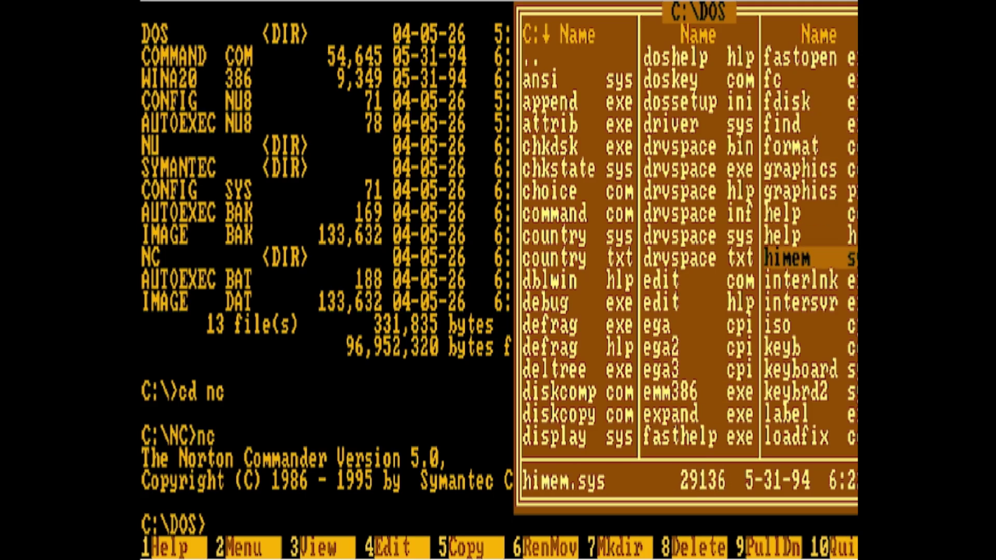
{"action": "key", "text": "Down"}
{"action": "key", "text": "Up"}
{"action": "key", "text": "Up"}
{"action": "key", "text": "Down"}
{"action": "key", "text": "Down"}
{"action": "key", "text": "Down"}
{"action": "key", "text": "Down"}
{"action": "key", "text": "Down"}
{"action": "key", "text": "Down"}
{"action": "key", "text": "Down"}
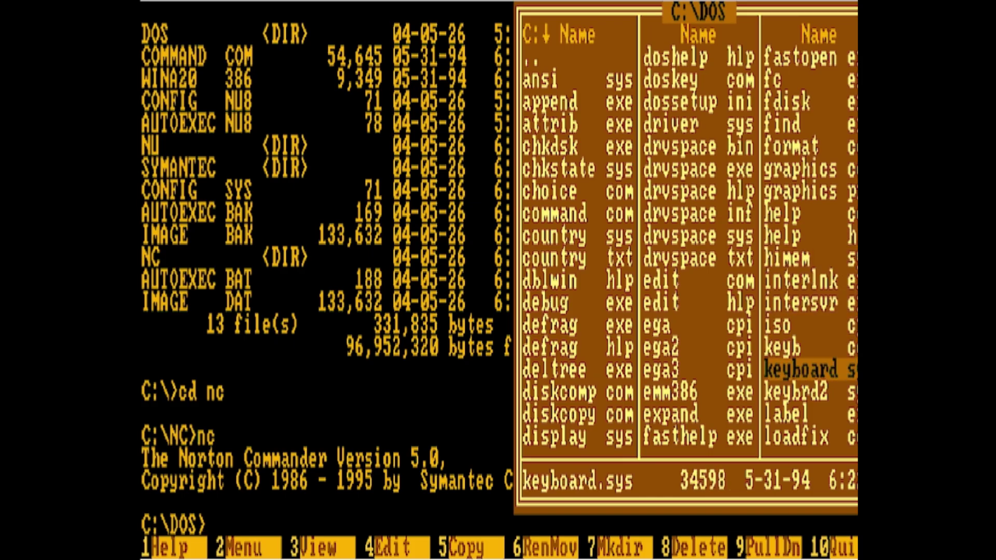
{"action": "key", "text": "Down"}
{"action": "key", "text": "Down"}
{"action": "key", "text": "Down"}
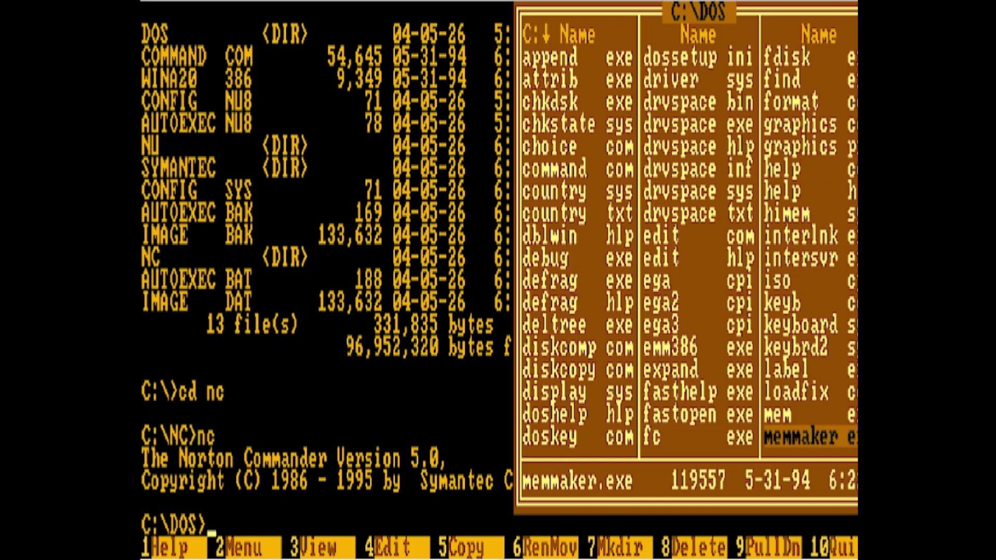
{"action": "key", "text": "Return"}
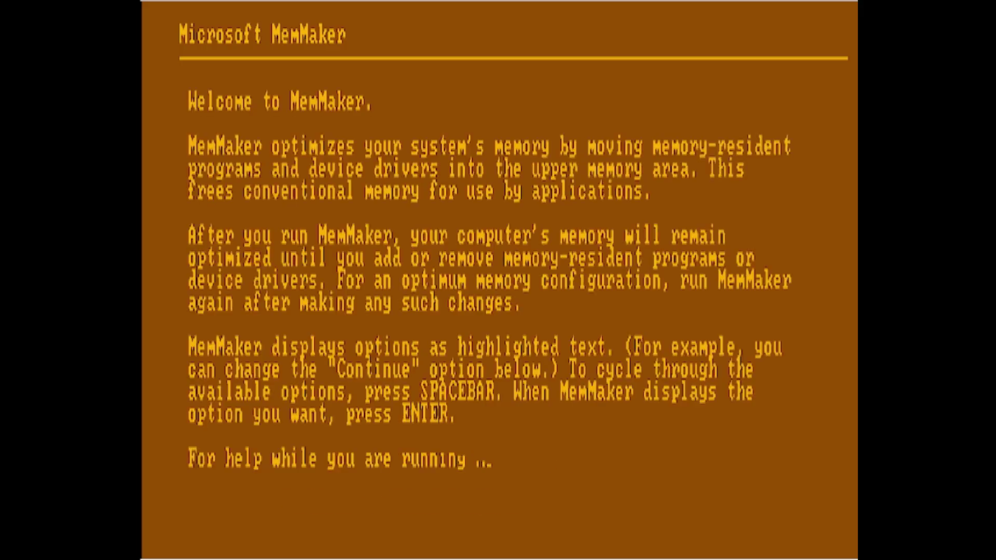